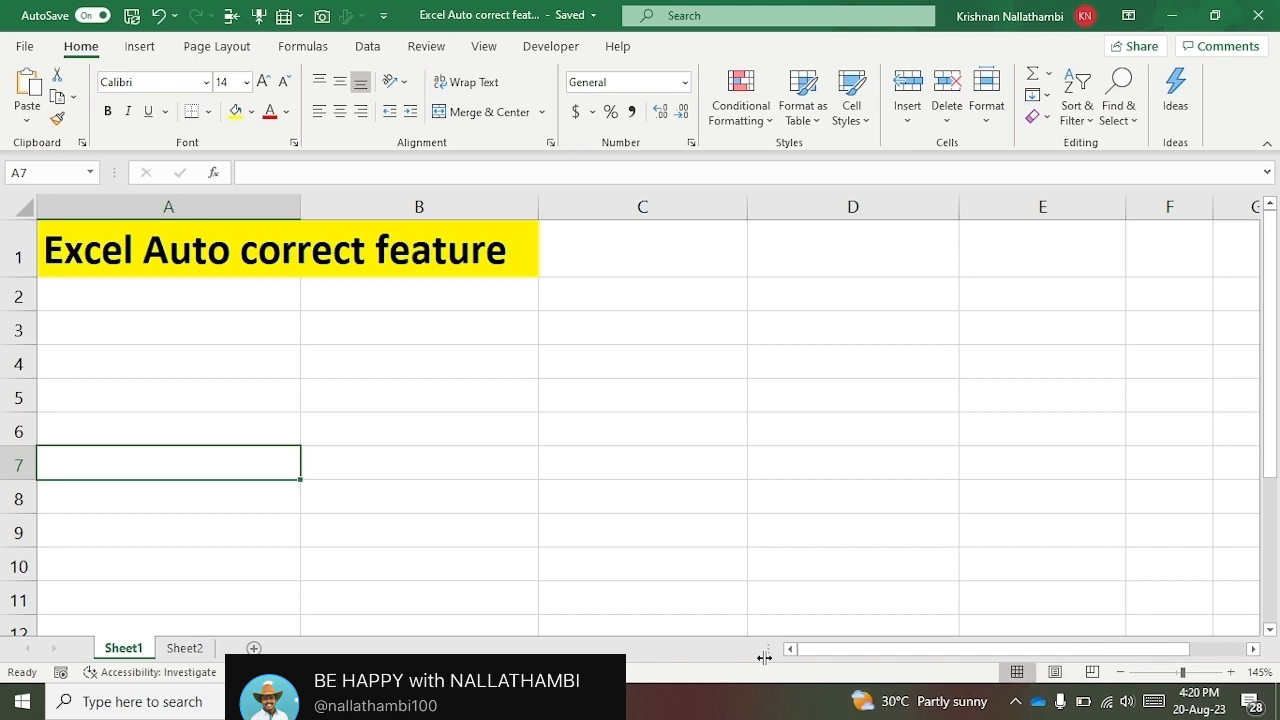
# Enter the abbreviation SBI in cell A6 and IOB in cell B7 to try their automatic replacement
pyautogui.click(204, 428)
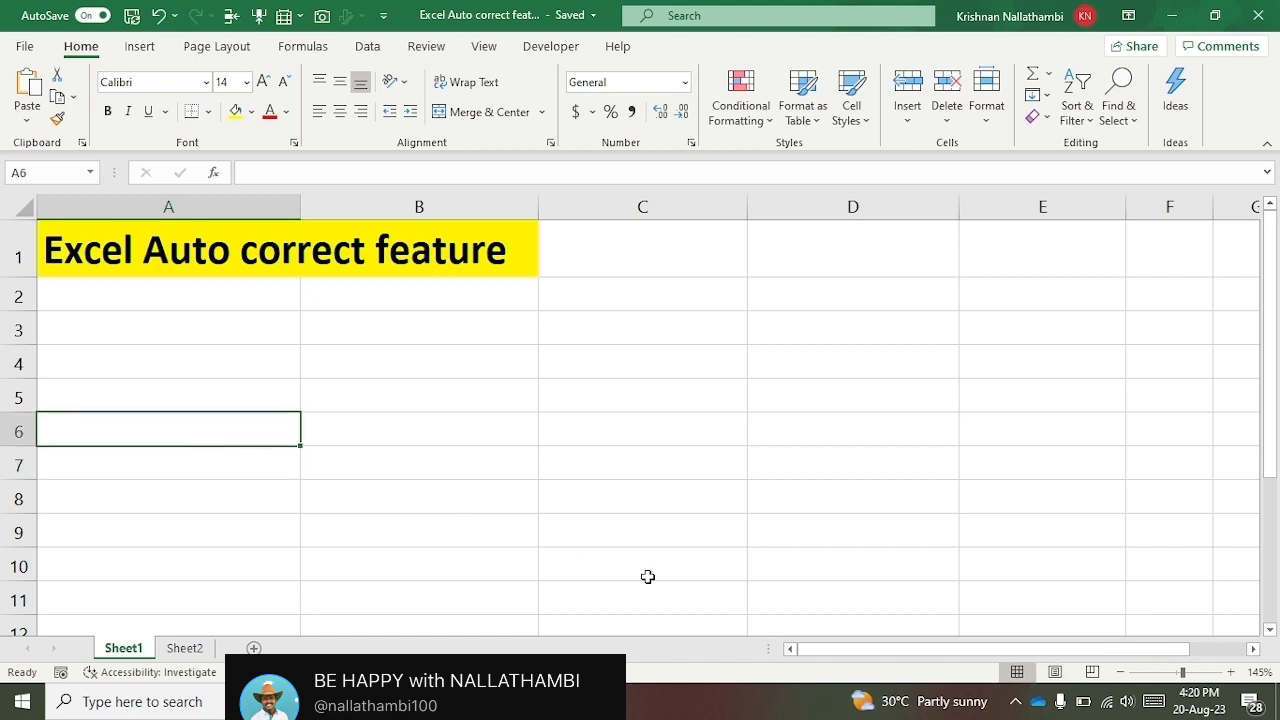
pyautogui.write('SBI')
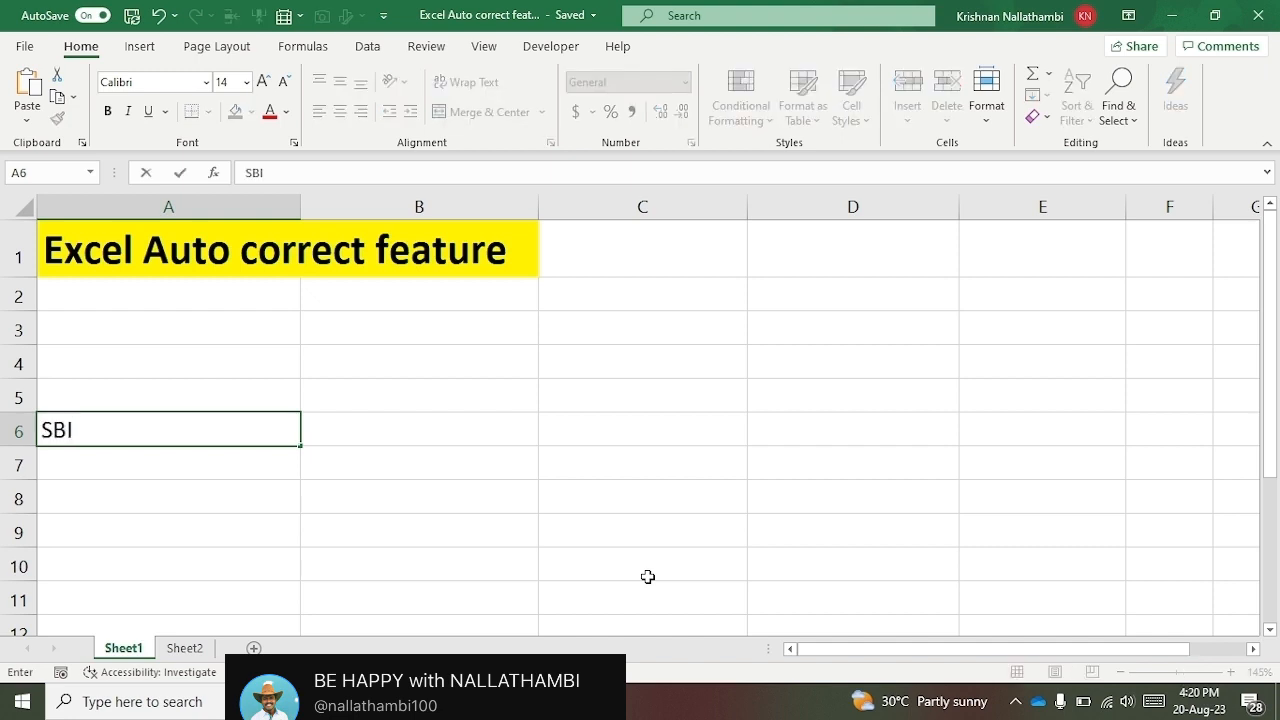
pyautogui.press('Return')
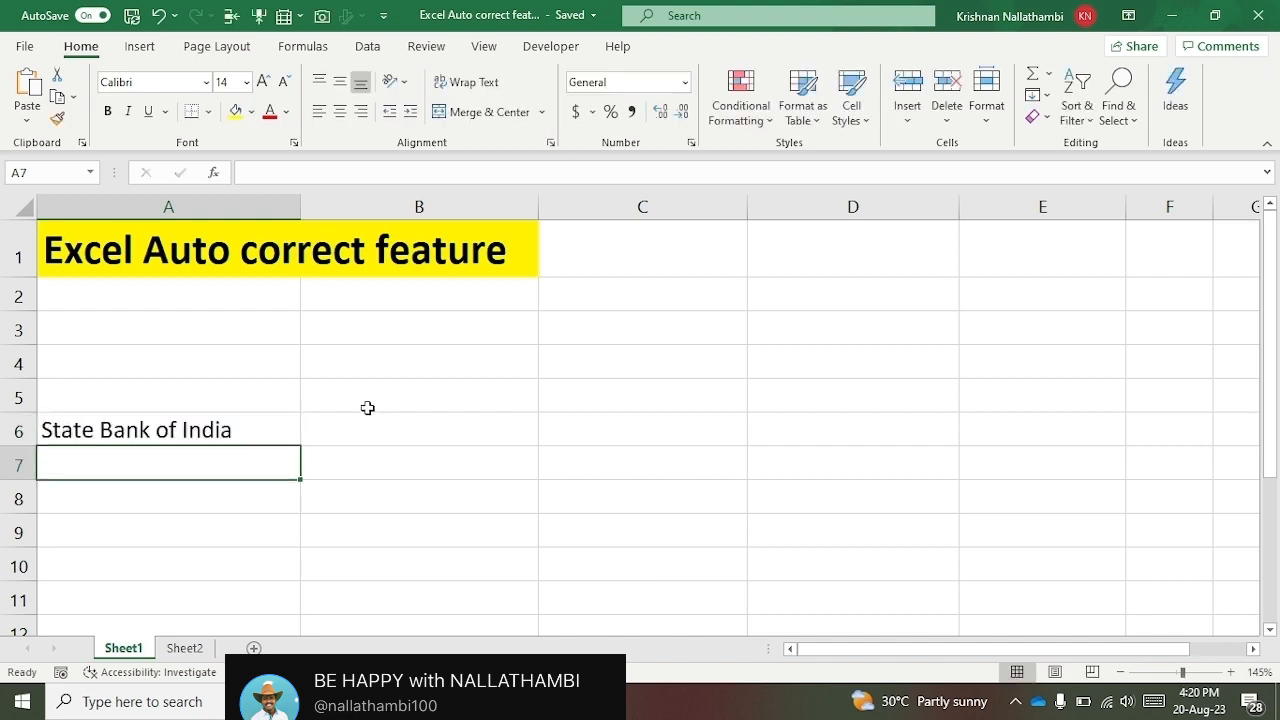
pyautogui.click(448, 471)
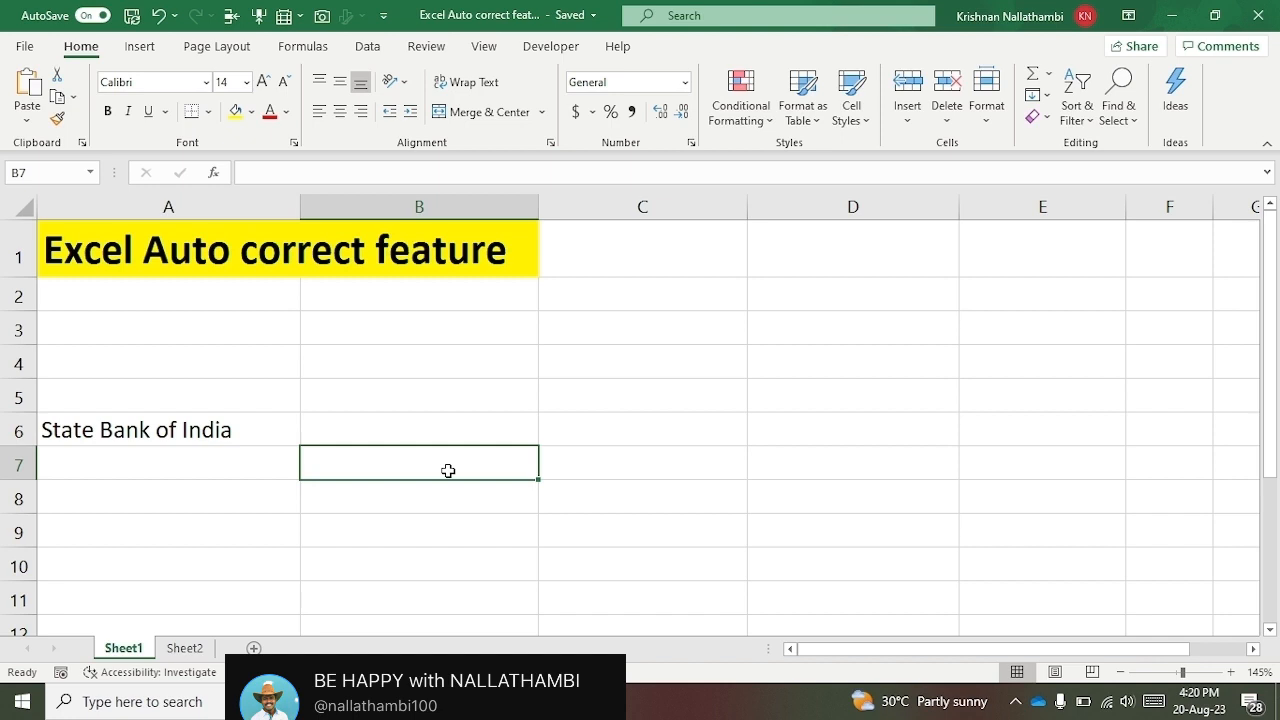
pyautogui.write('IOB')
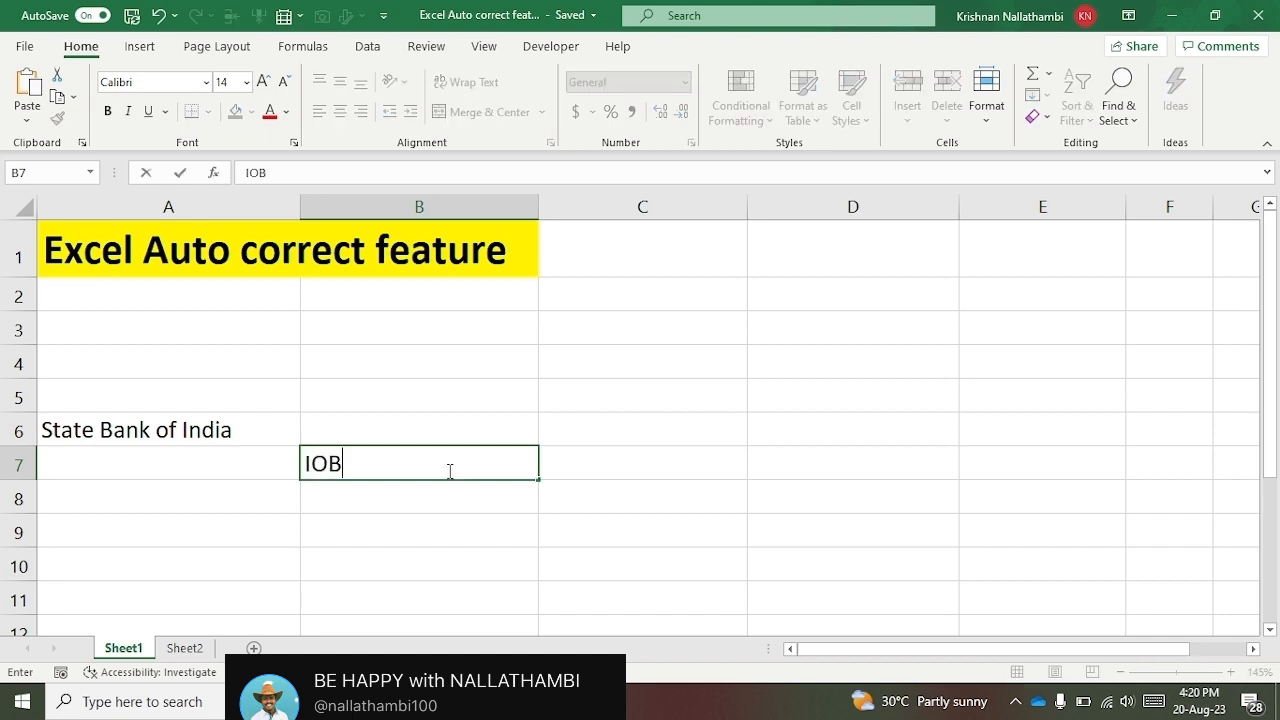
pyautogui.press('Return')
# Enter the abbreviation RBI in cell B9 and PNB in cell B5 to try their automatic replacement
pyautogui.press('Return')
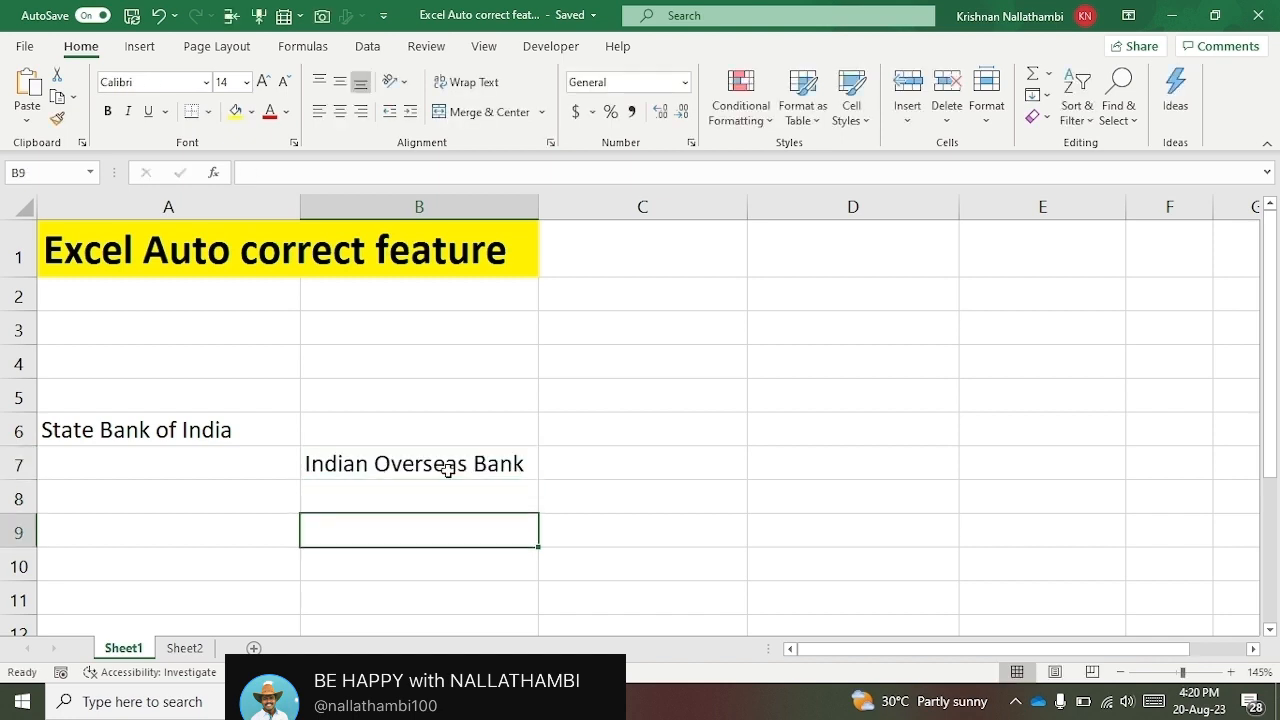
pyautogui.write('RBI')
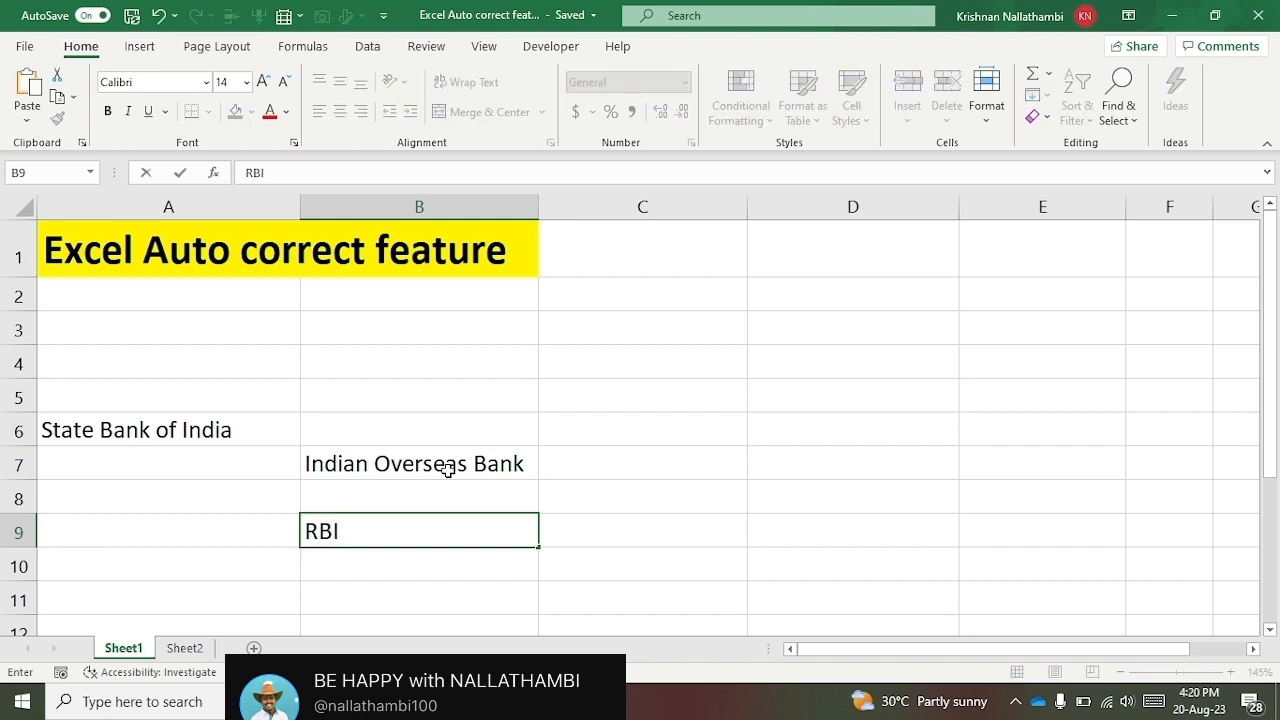
pyautogui.press('Return')
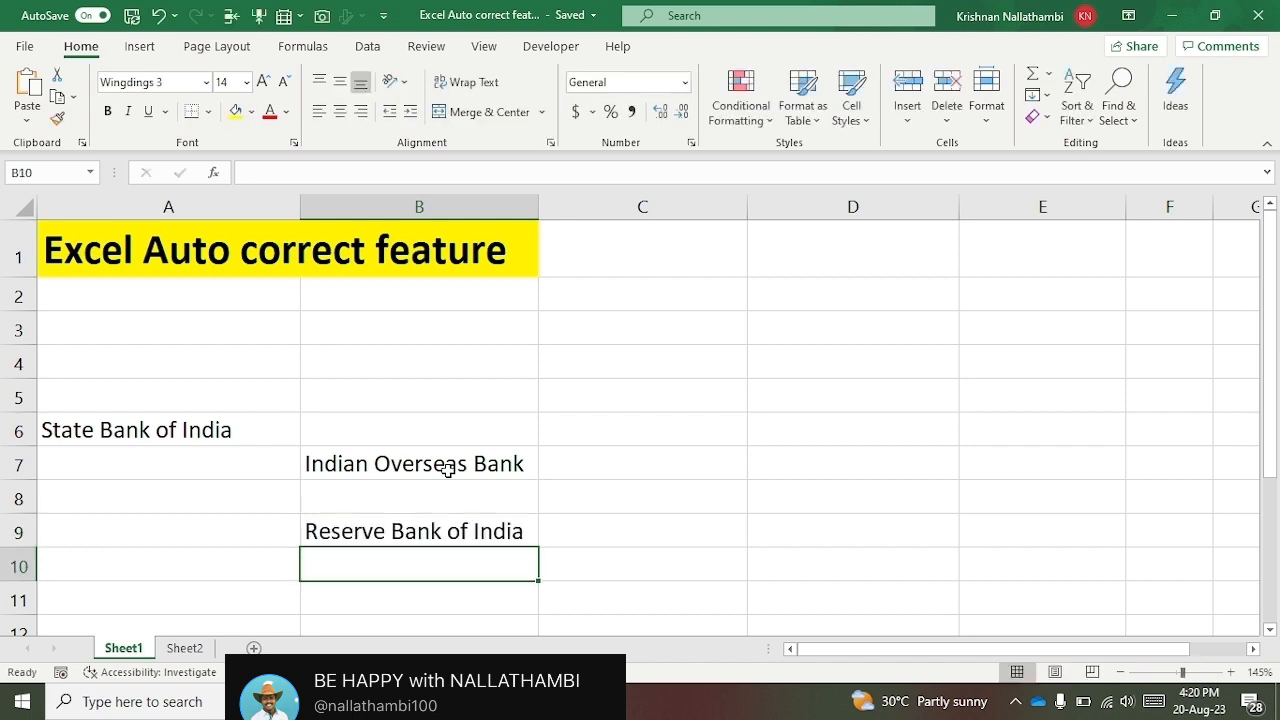
pyautogui.click(393, 392)
pyautogui.write('PNB')
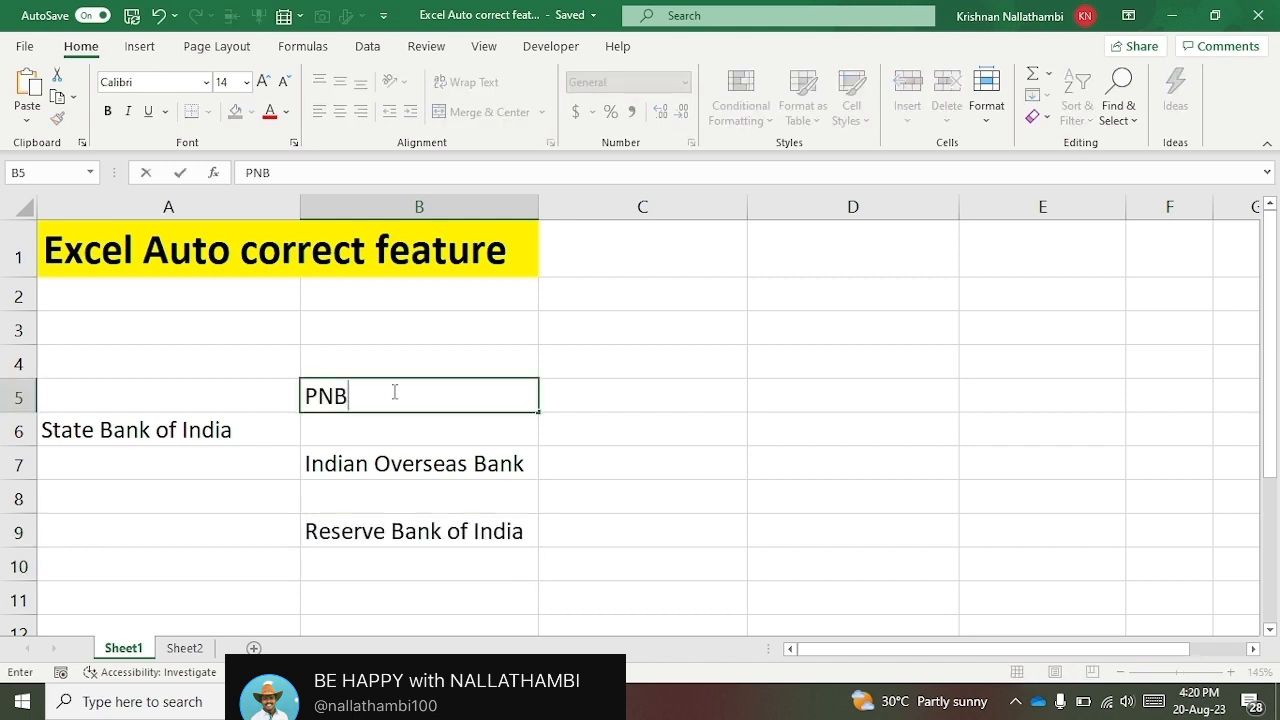
pyautogui.press('Return')
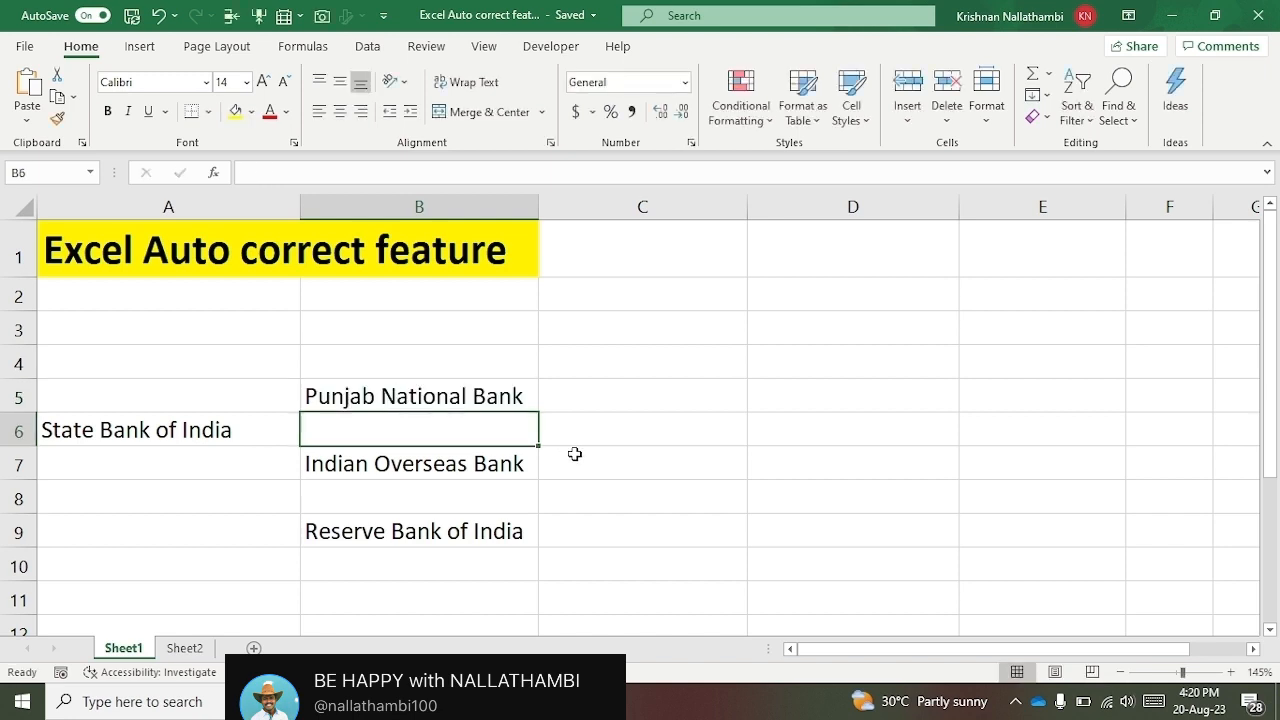
# Clear the bank names from the range A3:B10
pyautogui.click(291, 425)
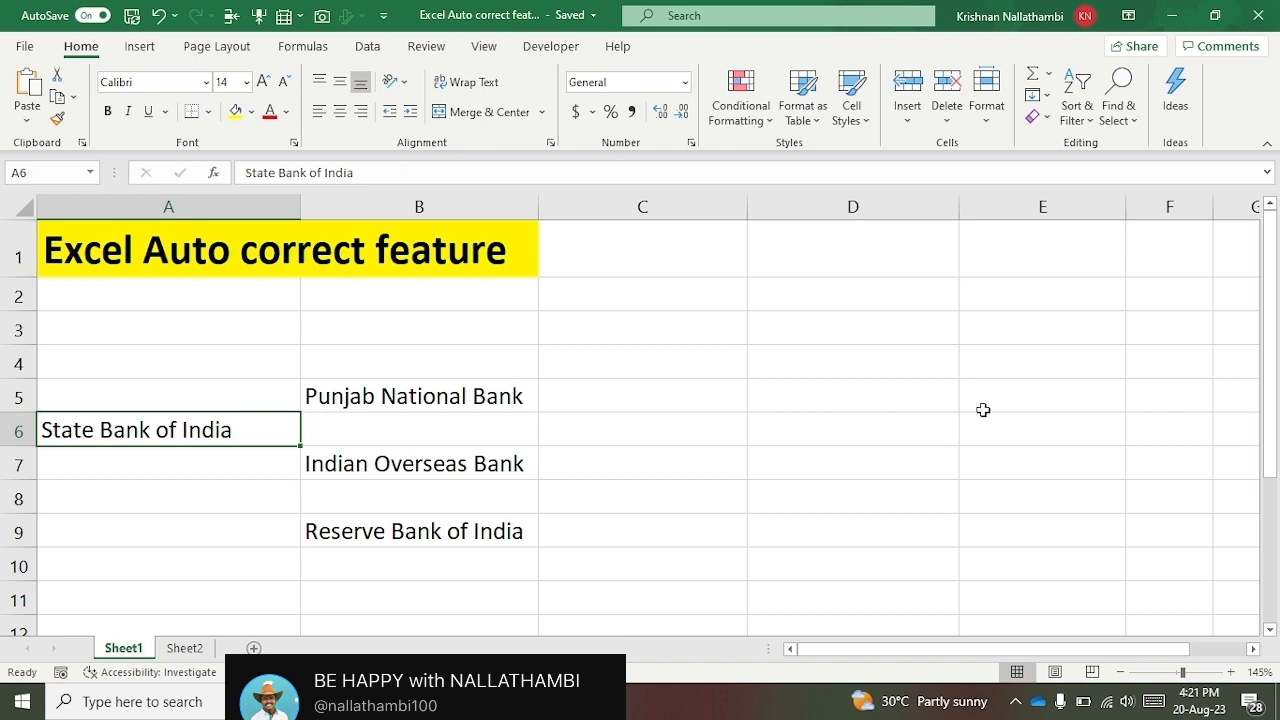
pyautogui.moveTo(160, 320); pyautogui.dragTo(494, 562)
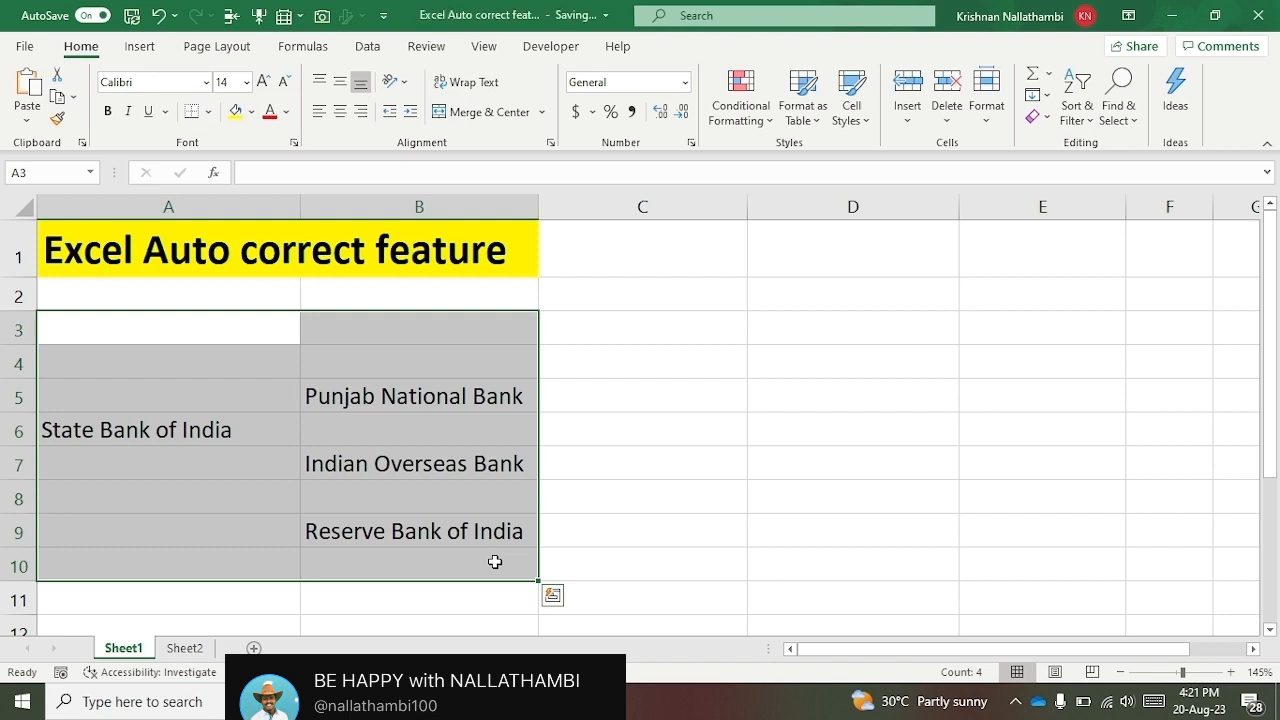
pyautogui.press('Delete')
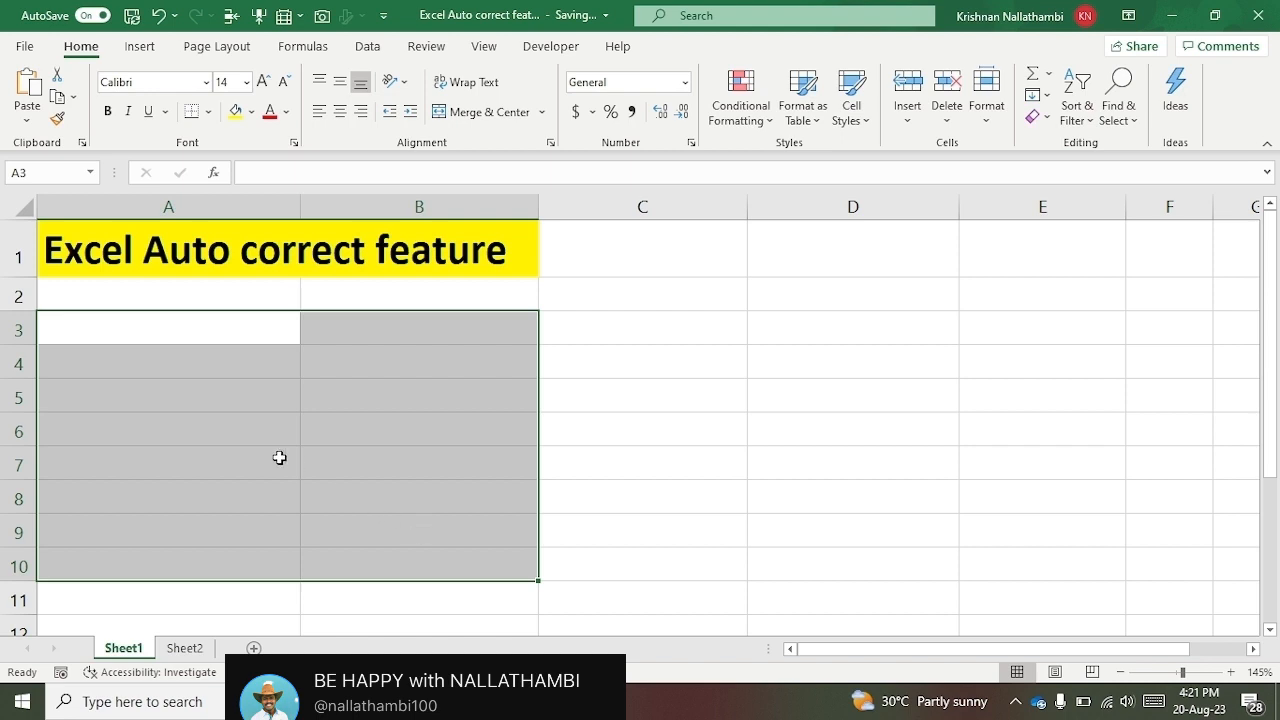
pyautogui.click(228, 505)
# Enter AGAIN in cell A3 and the misspelling AGIAN in cell A5 to test the spelling correction
pyautogui.click(109, 332)
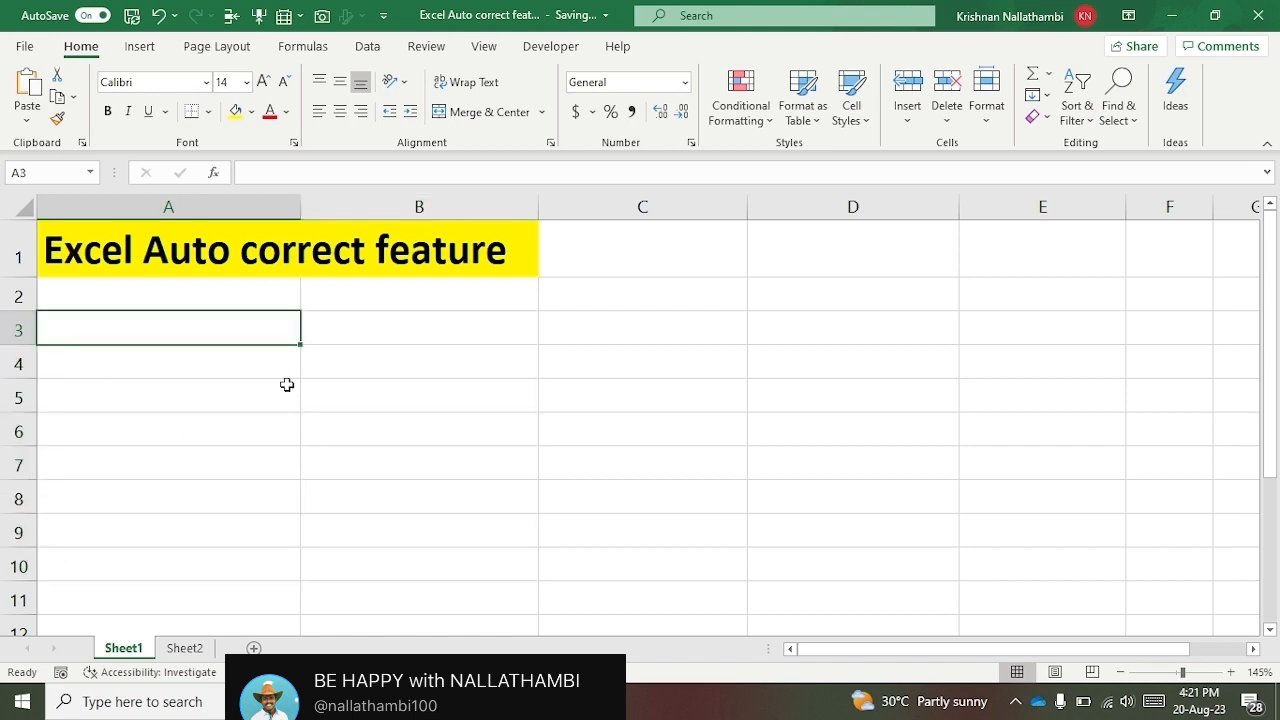
pyautogui.write('AGAIN')
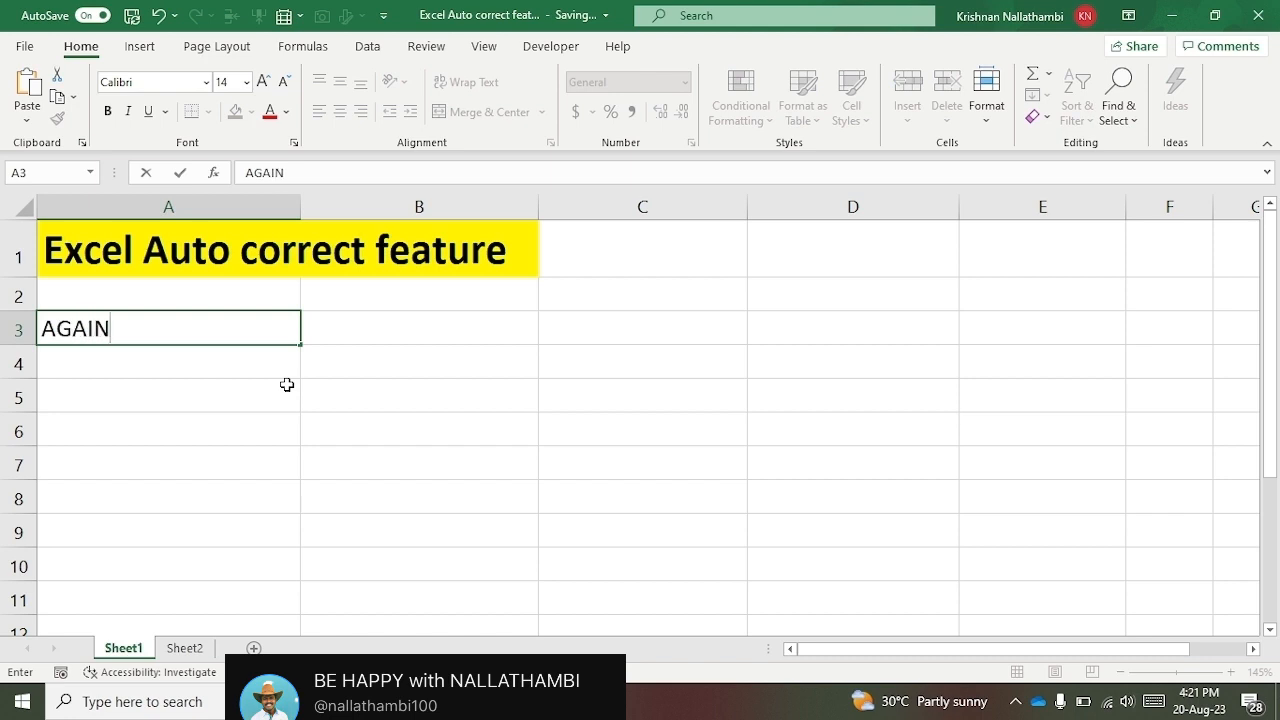
pyautogui.press('Return')
pyautogui.press('Return')
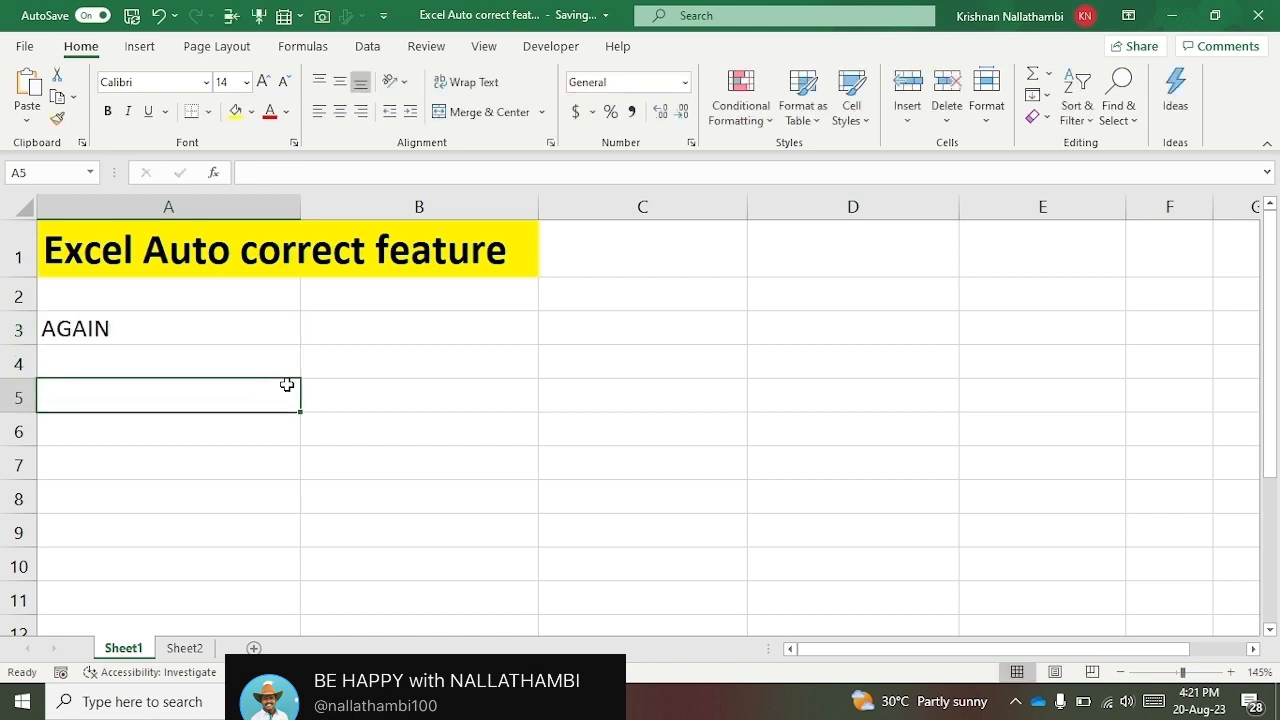
pyautogui.write('AGIAN')
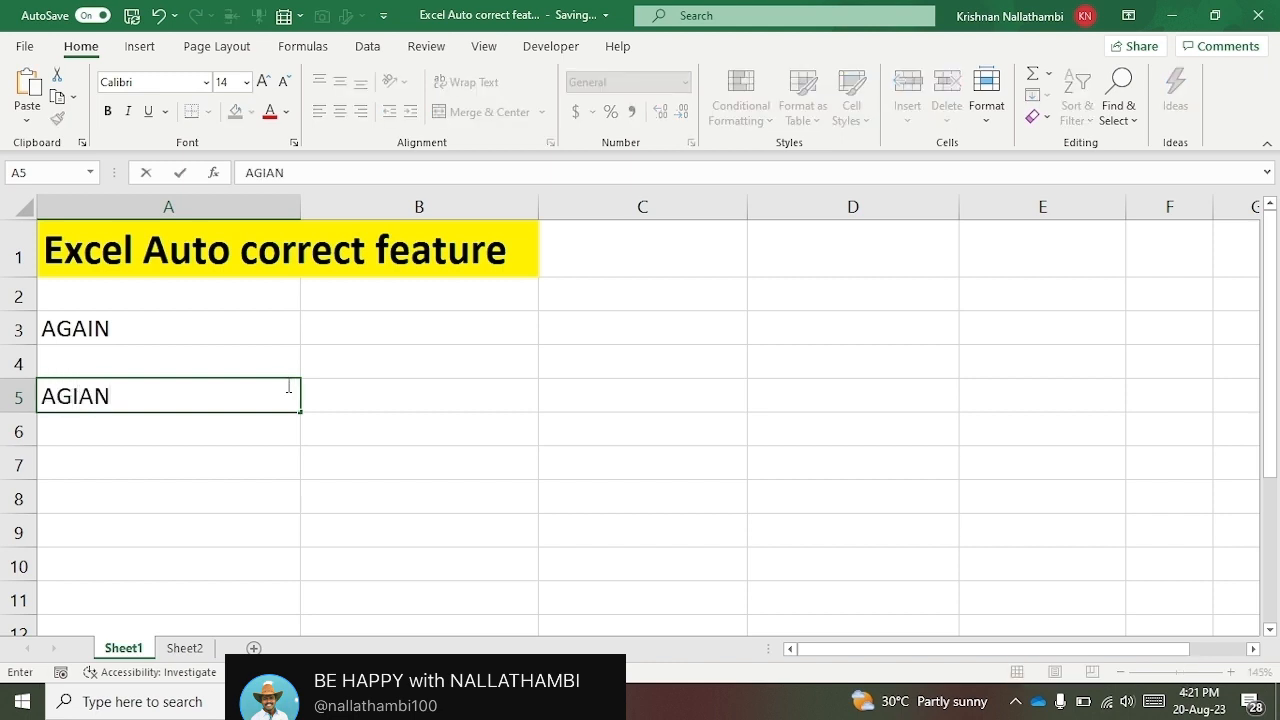
pyautogui.press('Return')
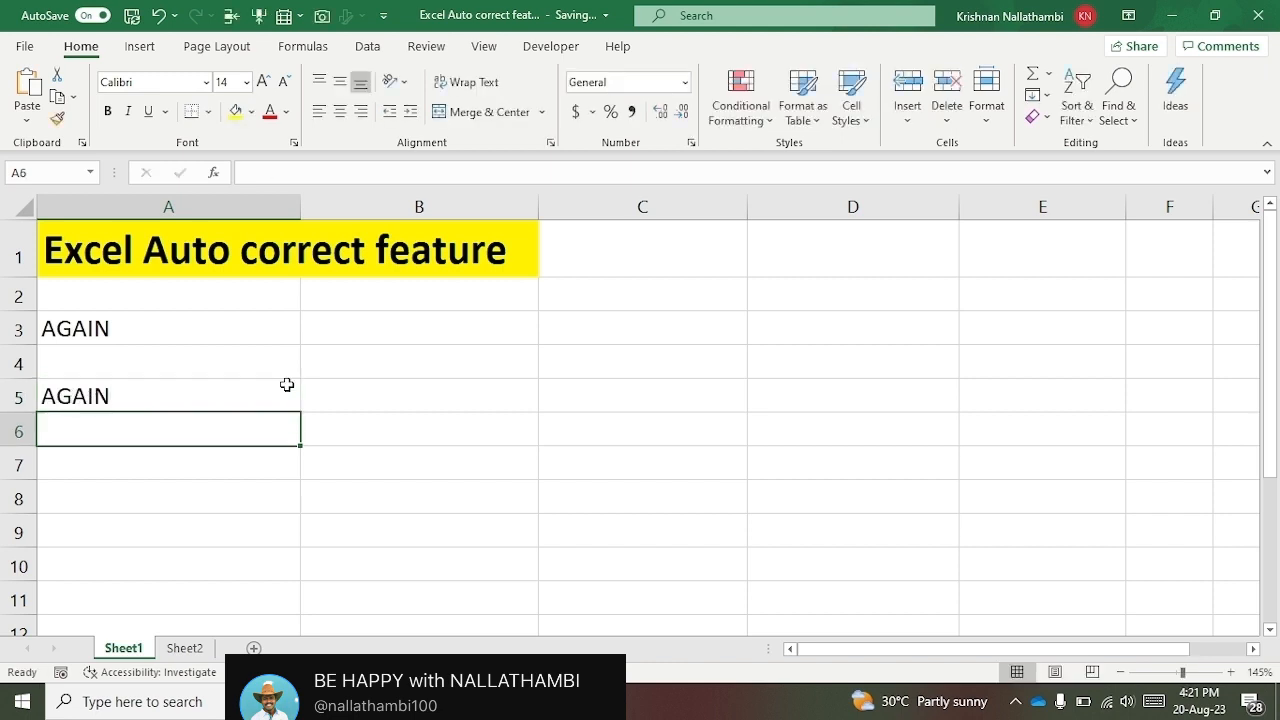
# Enter ALWAYS in cell A7 and the misspelling ALLWYAS in cell A9 to test the spelling correction
pyautogui.press('Return')
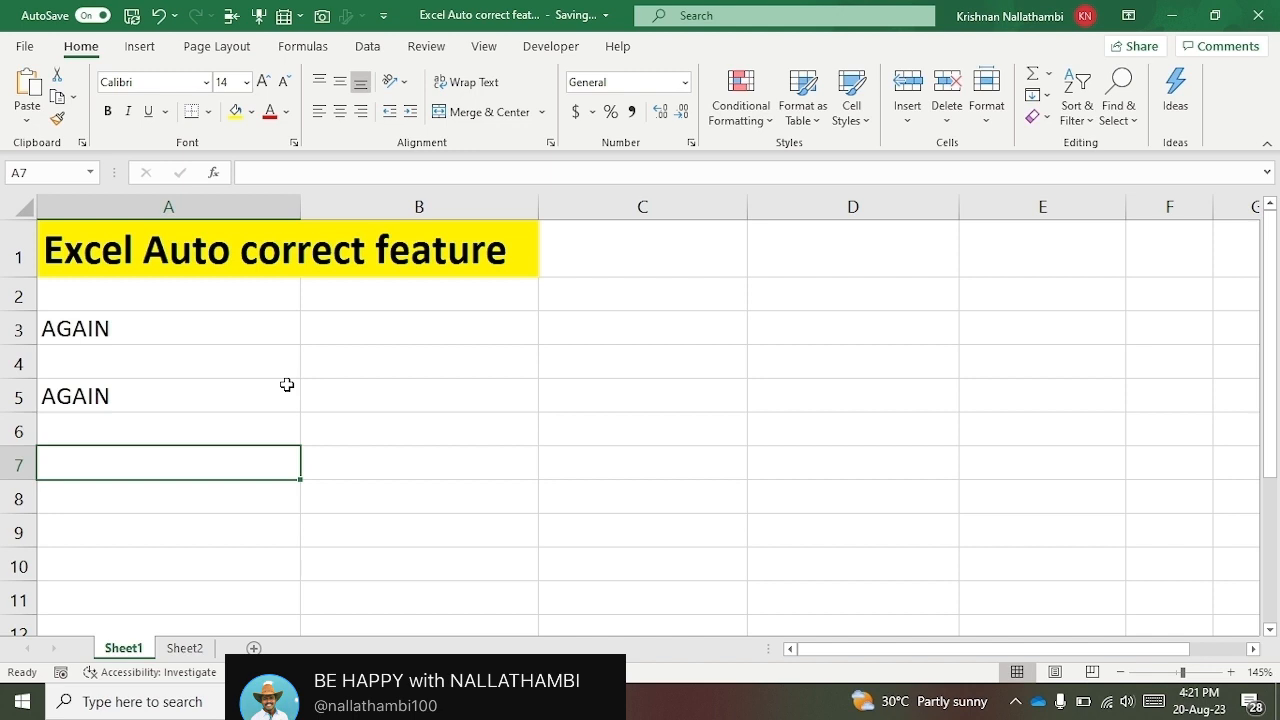
pyautogui.write('AL')
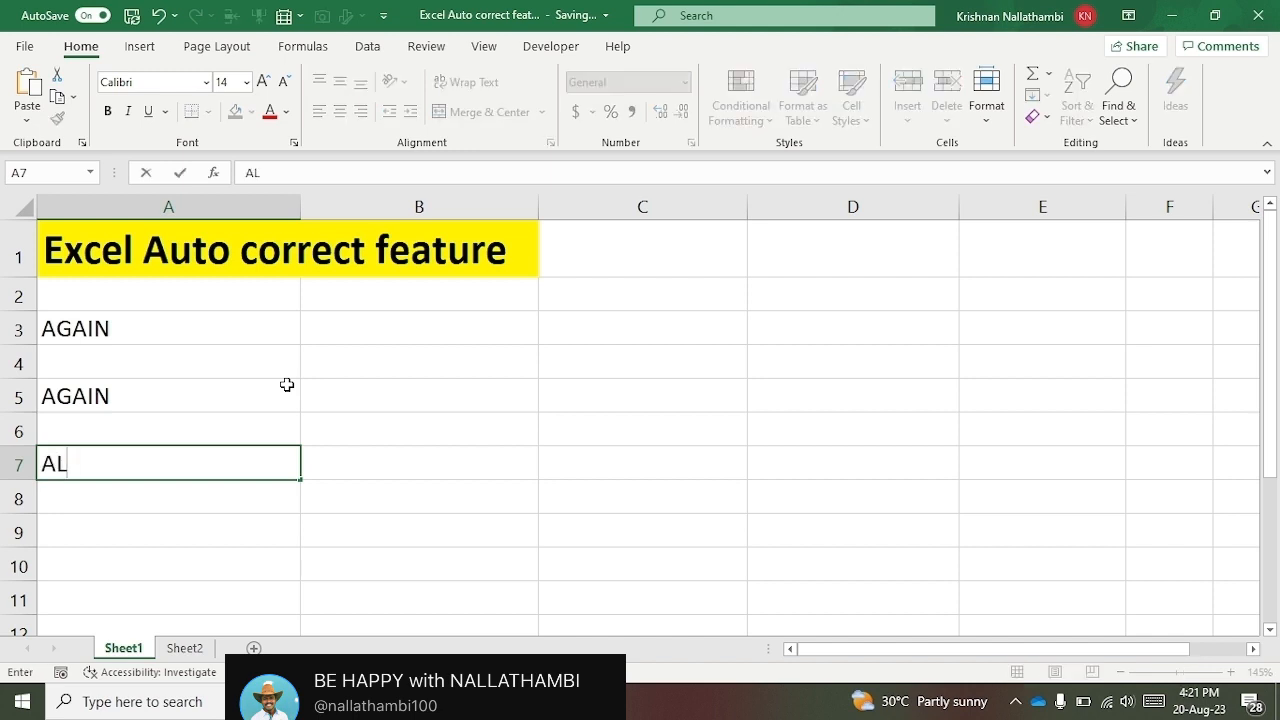
pyautogui.write('WAYS')
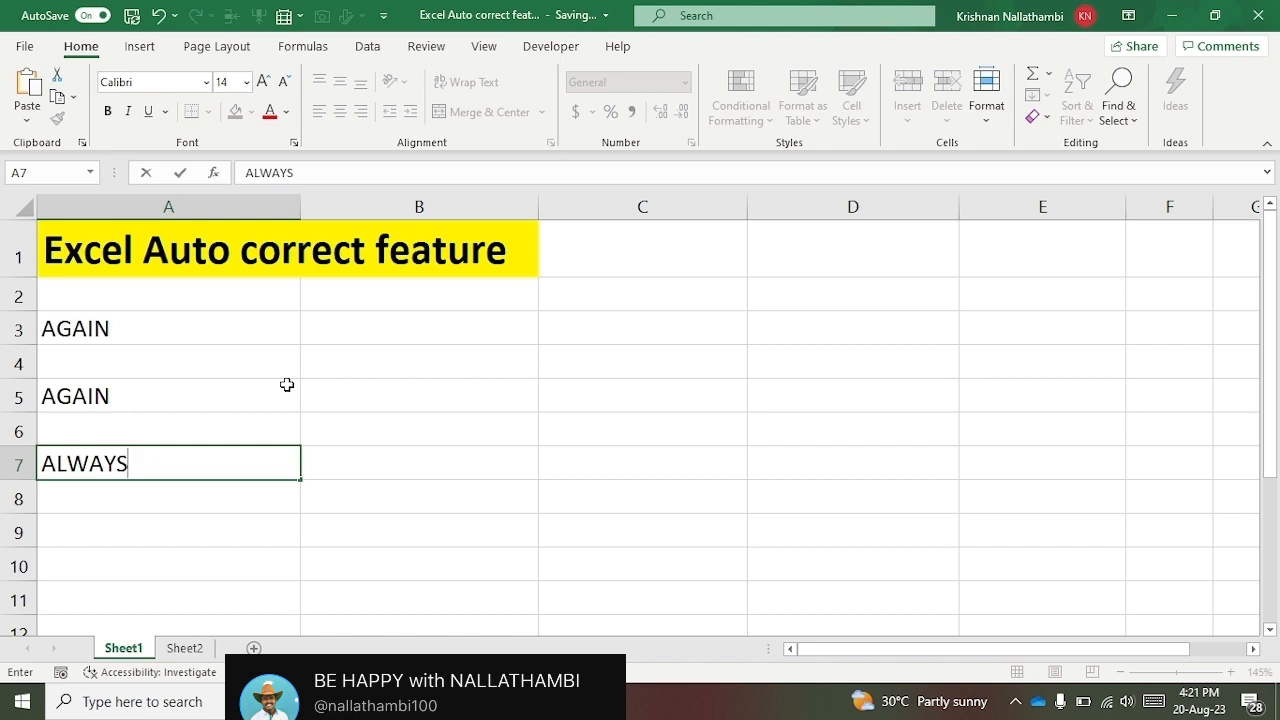
pyautogui.press('Return')
pyautogui.press('Return')
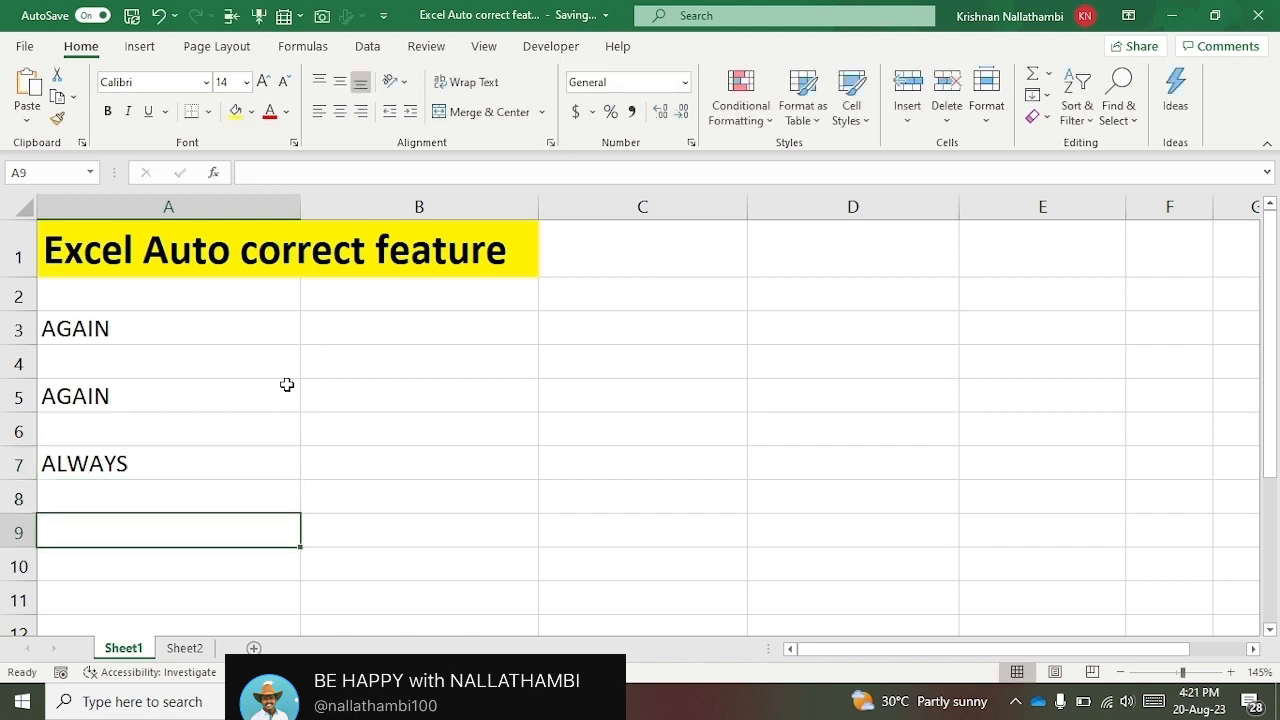
pyautogui.write('ALLWY')
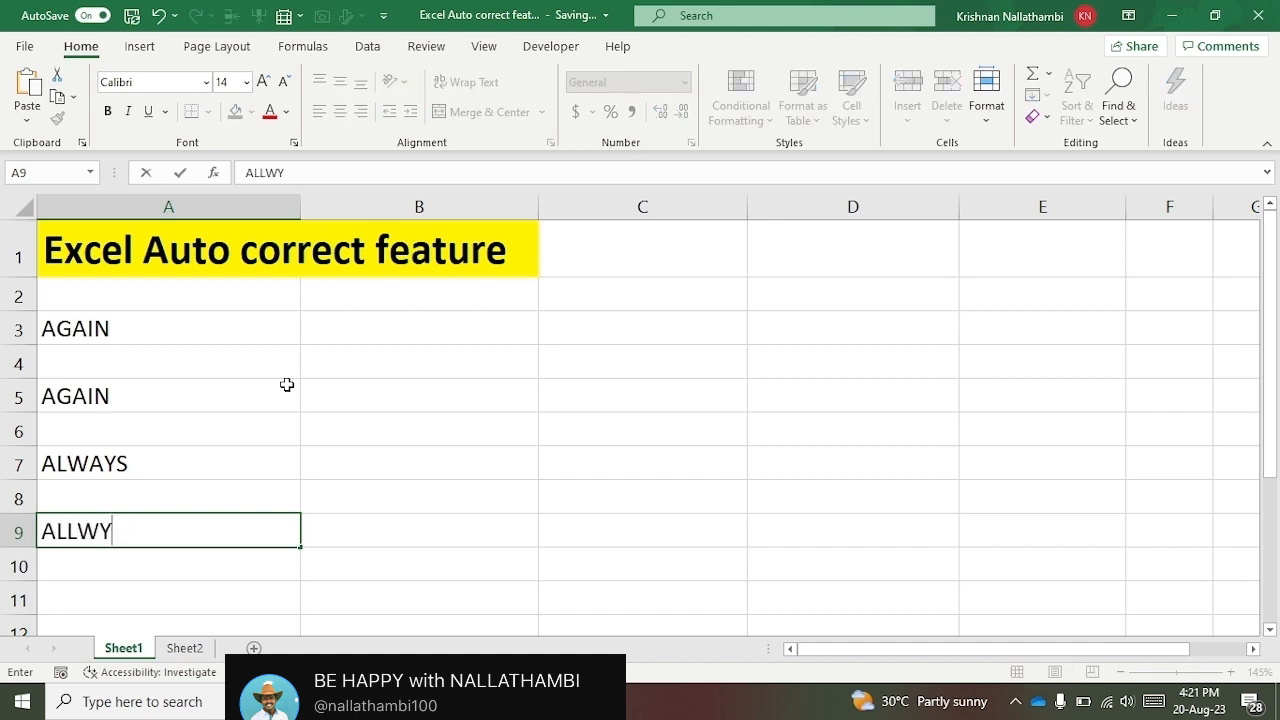
pyautogui.write('AS')
pyautogui.press('Return')
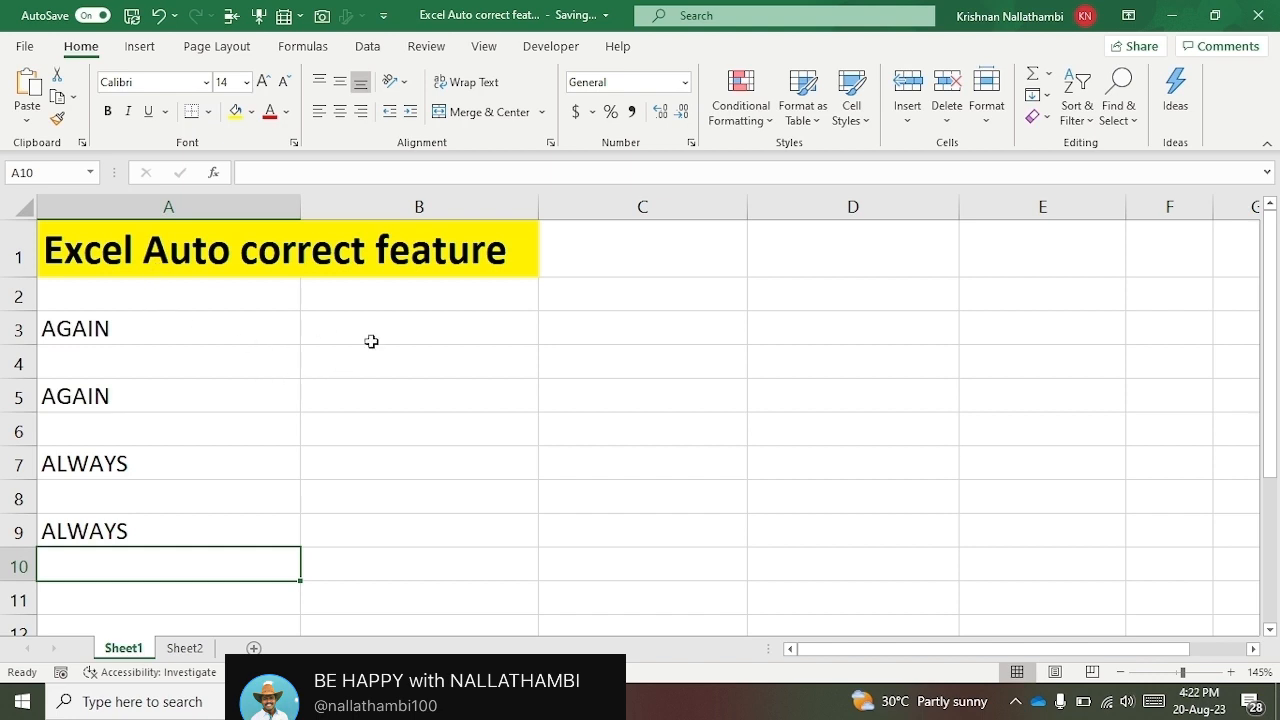
pyautogui.click(340, 364)
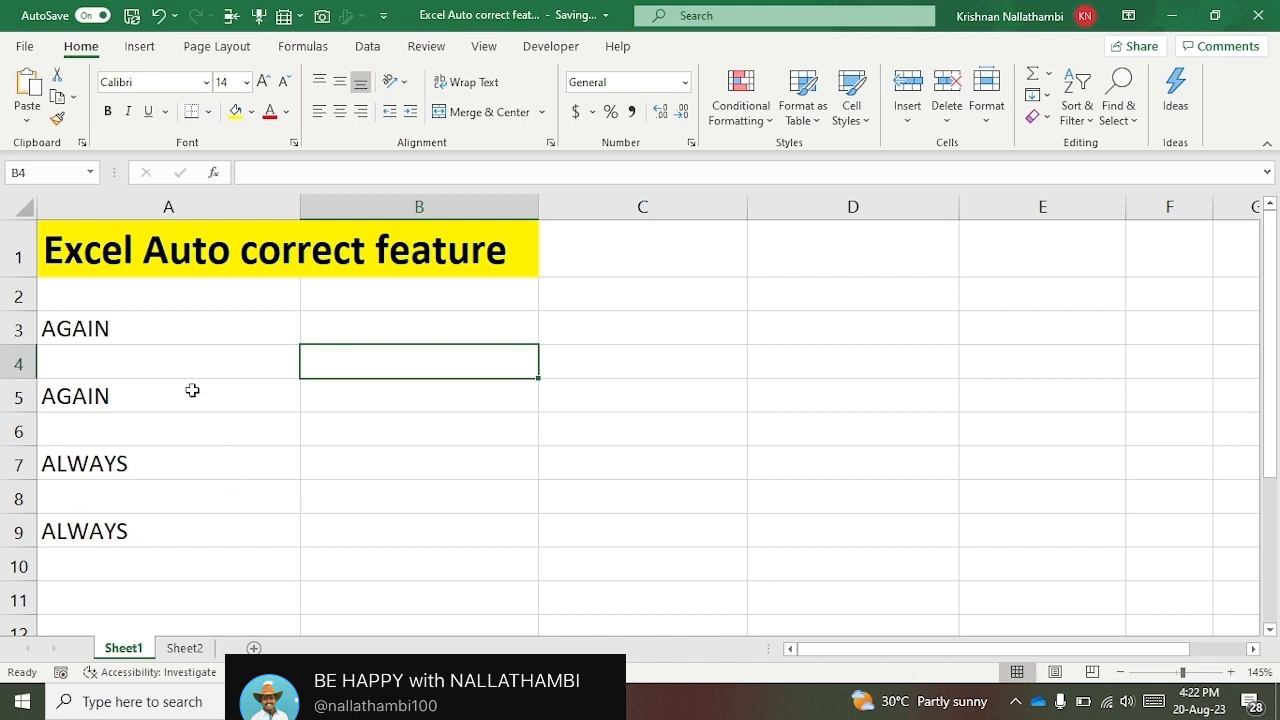
# Open the AutoCorrect settings from the Proofing section of the Excel options
pyautogui.click(25, 47)
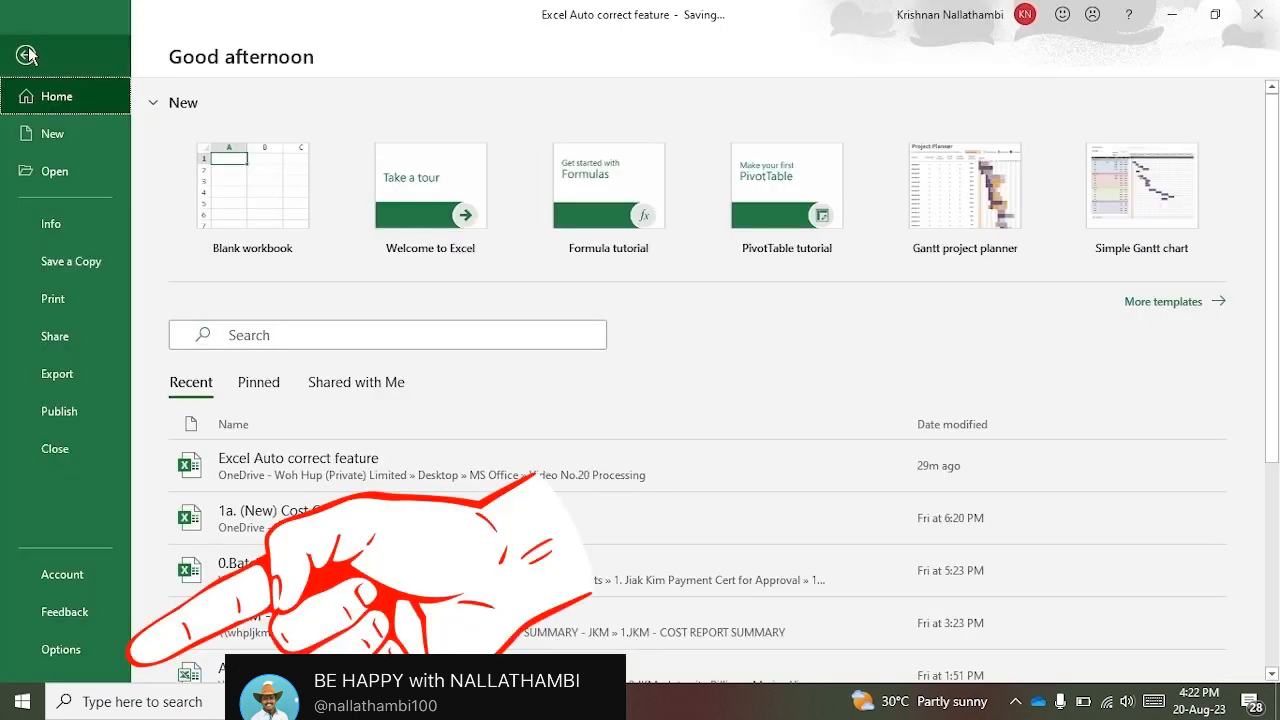
pyautogui.click(63, 654)
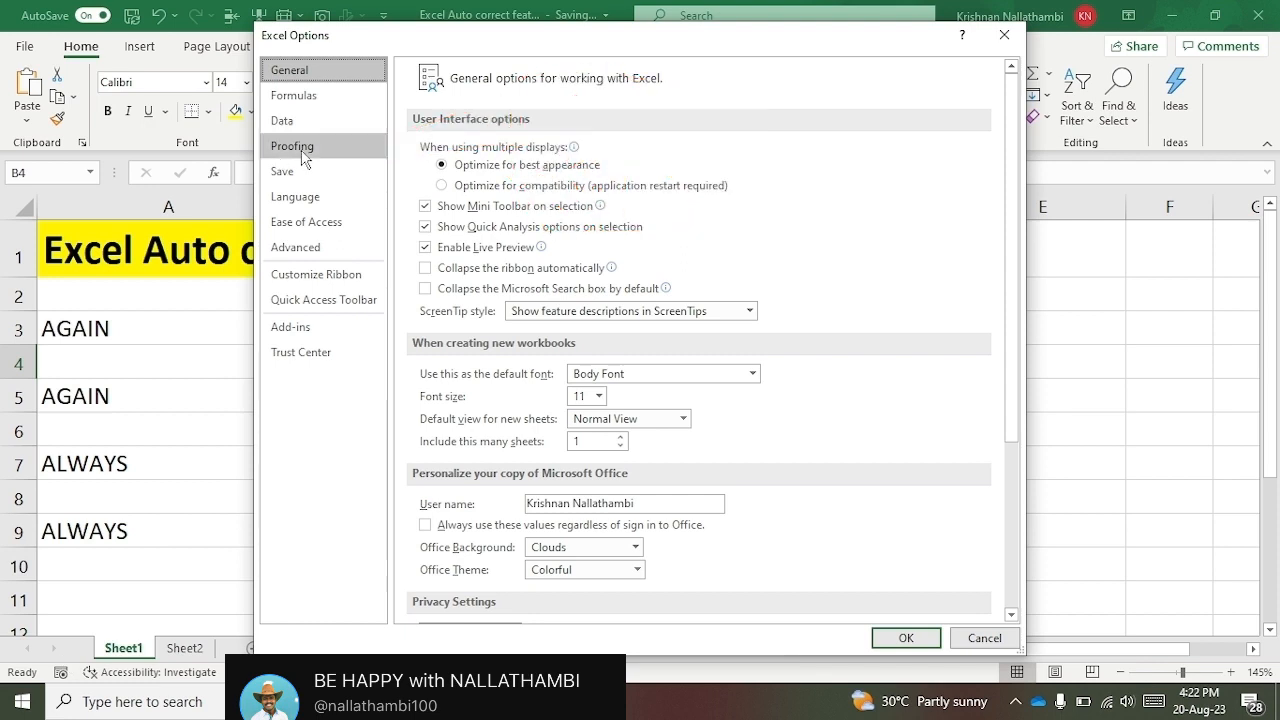
pyautogui.click(303, 158)
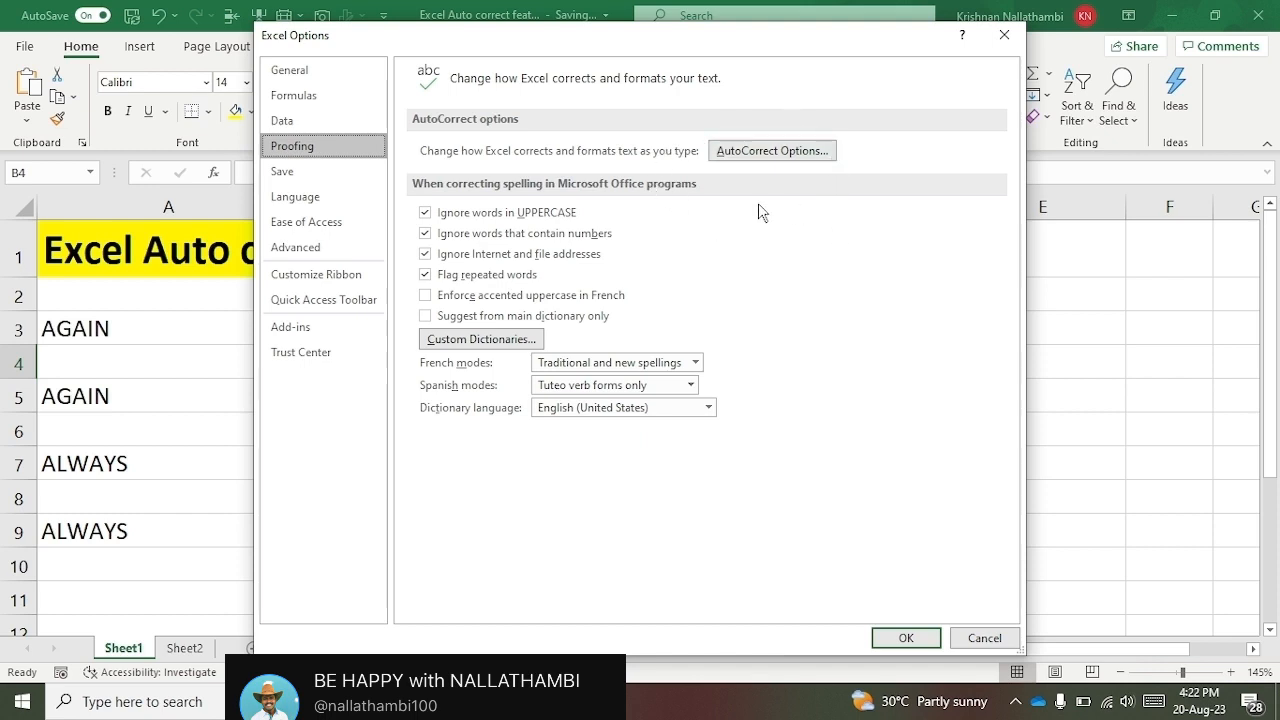
pyautogui.click(793, 162)
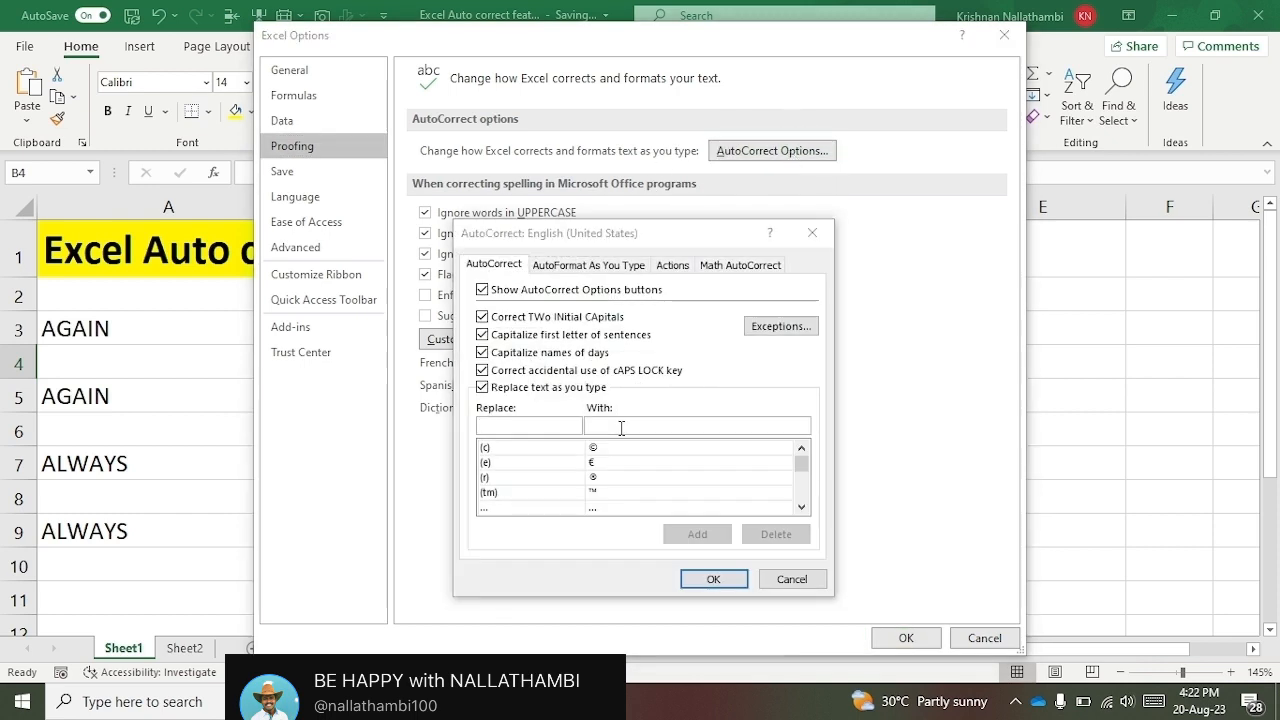
# Look up the AutoCorrect entry for SBI, and clear both the text to replace and its replacement
pyautogui.write('SBI')
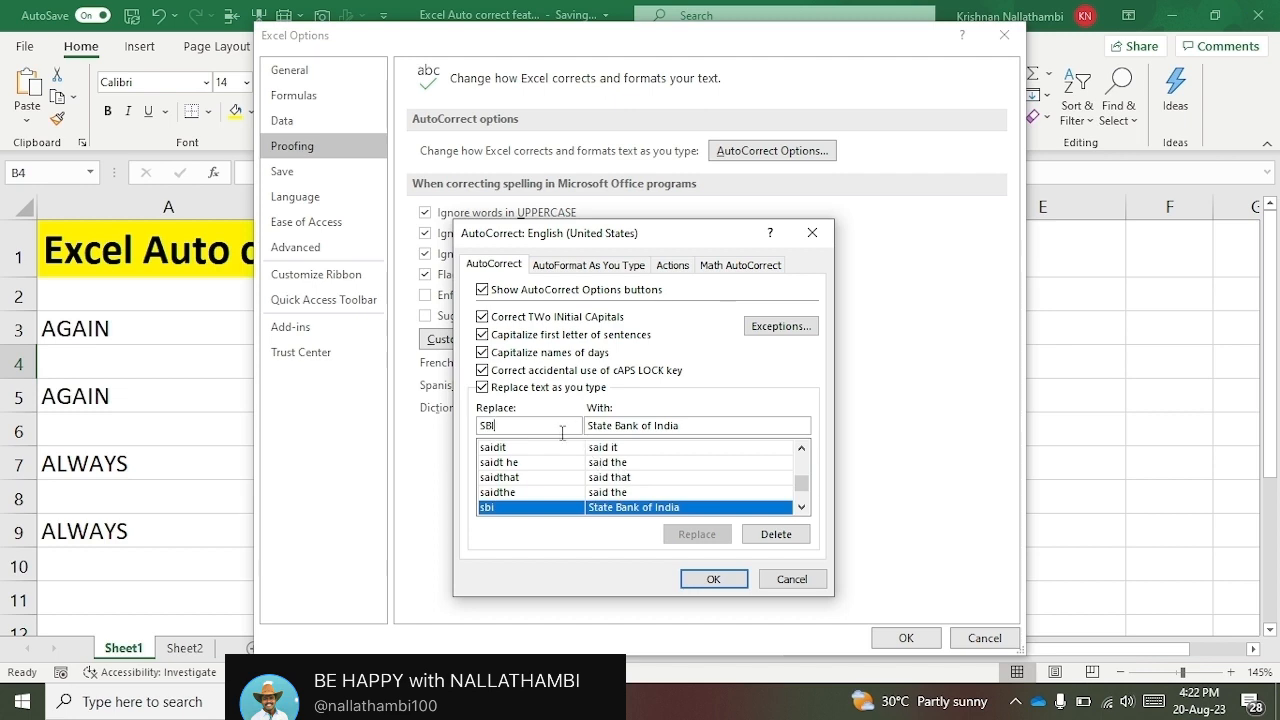
pyautogui.press('BackSpace')
pyautogui.press('BackSpace')
pyautogui.press('BackSpace')
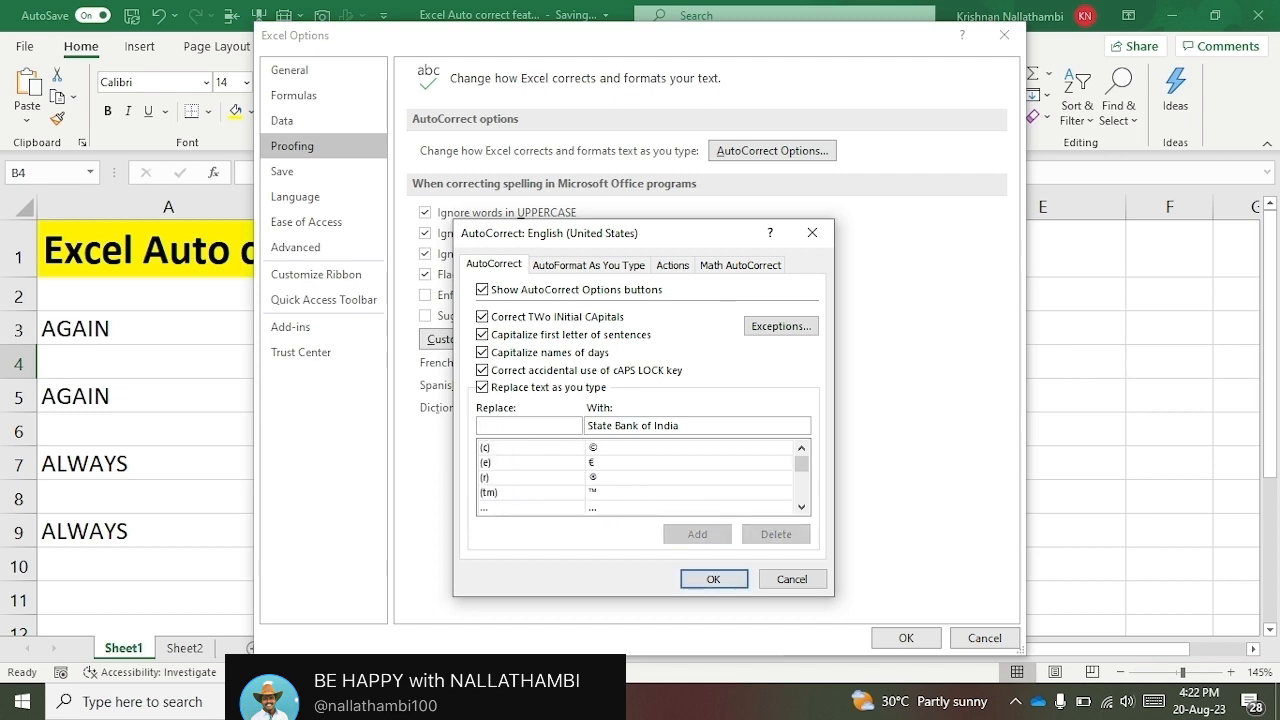
pyautogui.click(686, 426)
pyautogui.press('BackSpace')
pyautogui.press('BackSpace')
pyautogui.press('BackSpace')
pyautogui.press('BackSpace')
pyautogui.press('BackSpace')
pyautogui.press('BackSpace')
pyautogui.press('BackSpace')
pyautogui.press('BackSpace')
pyautogui.press('BackSpace')
pyautogui.press('BackSpace')
pyautogui.press('BackSpace')
pyautogui.press('BackSpace')
pyautogui.press('BackSpace')
pyautogui.press('BackSpace')
pyautogui.press('BackSpace')
pyautogui.press('BackSpace')
pyautogui.press('BackSpace')
pyautogui.press('BackSpace')
pyautogui.press('BackSpace')
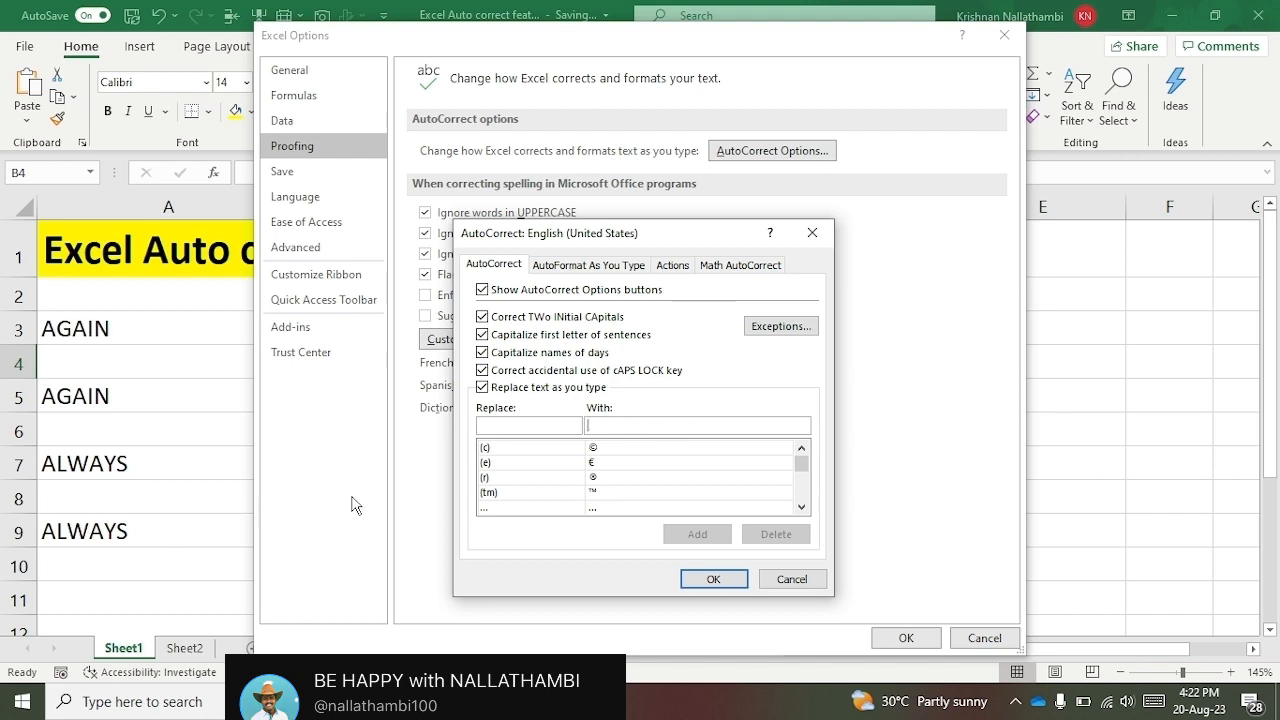
# Enter ABC as the text to replace for a new AutoCorrect entry
pyautogui.click(511, 421)
pyautogui.write('B')
pyautogui.press('BackSpace')
pyautogui.write('AB')
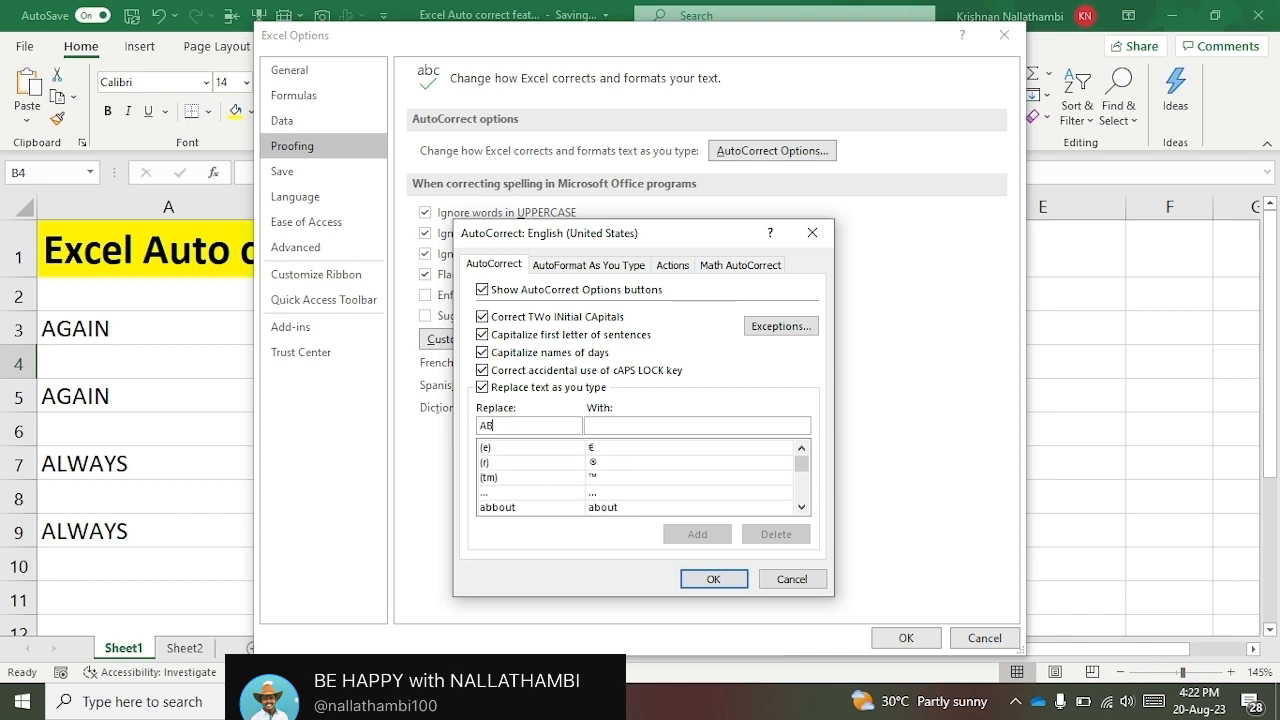
pyautogui.write('C')
pyautogui.press('Tab')
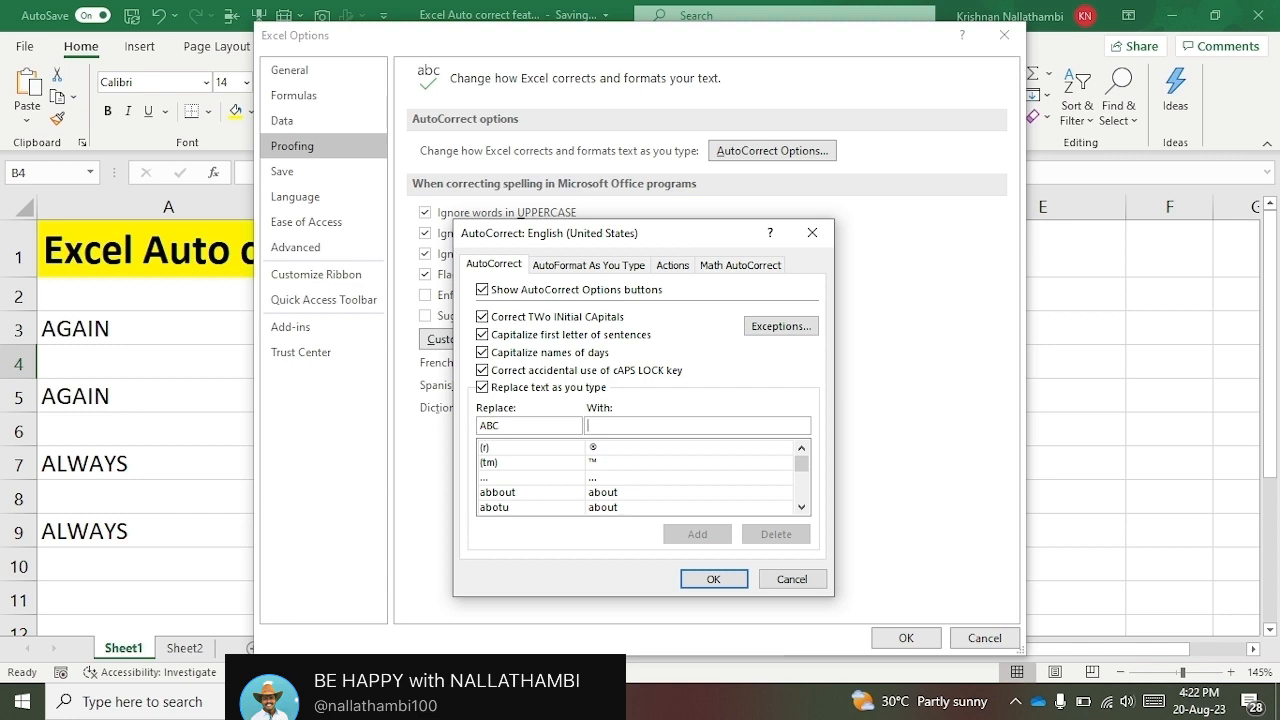
# Set the replacement text to "ABC Provision shop india Pvt Ltd", add the AutoCorrect entry, and accept the AutoCorrect and Excel options
pyautogui.write('AB')
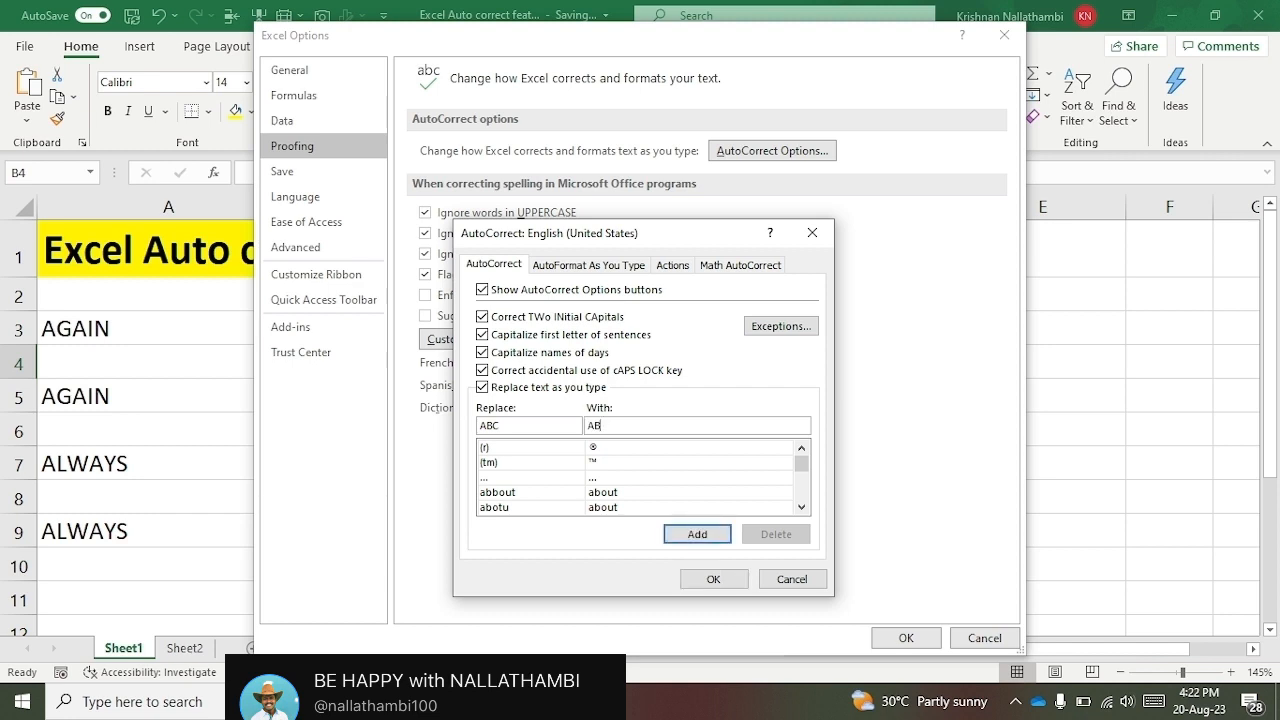
pyautogui.write('CP')
pyautogui.press('BackSpace')
pyautogui.write('Provision shop india Pve')
pyautogui.press('BackSpace')
pyautogui.write('t Ltd')
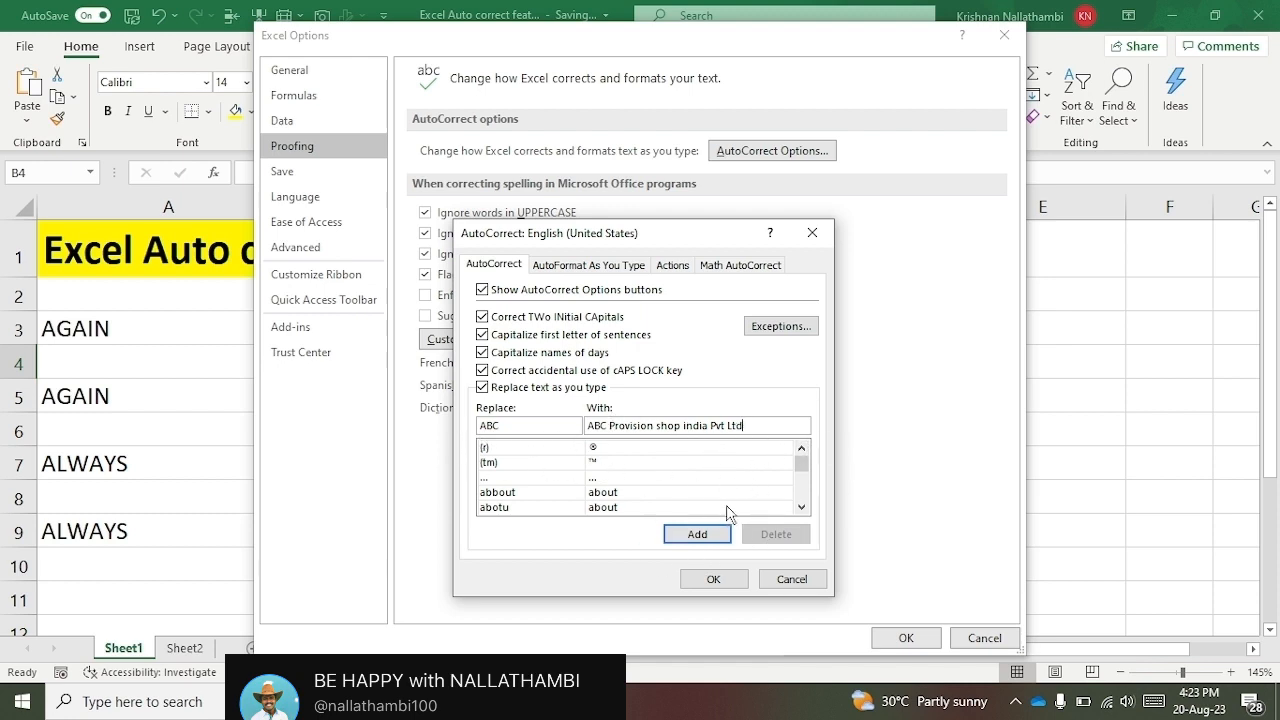
pyautogui.click(710, 533)
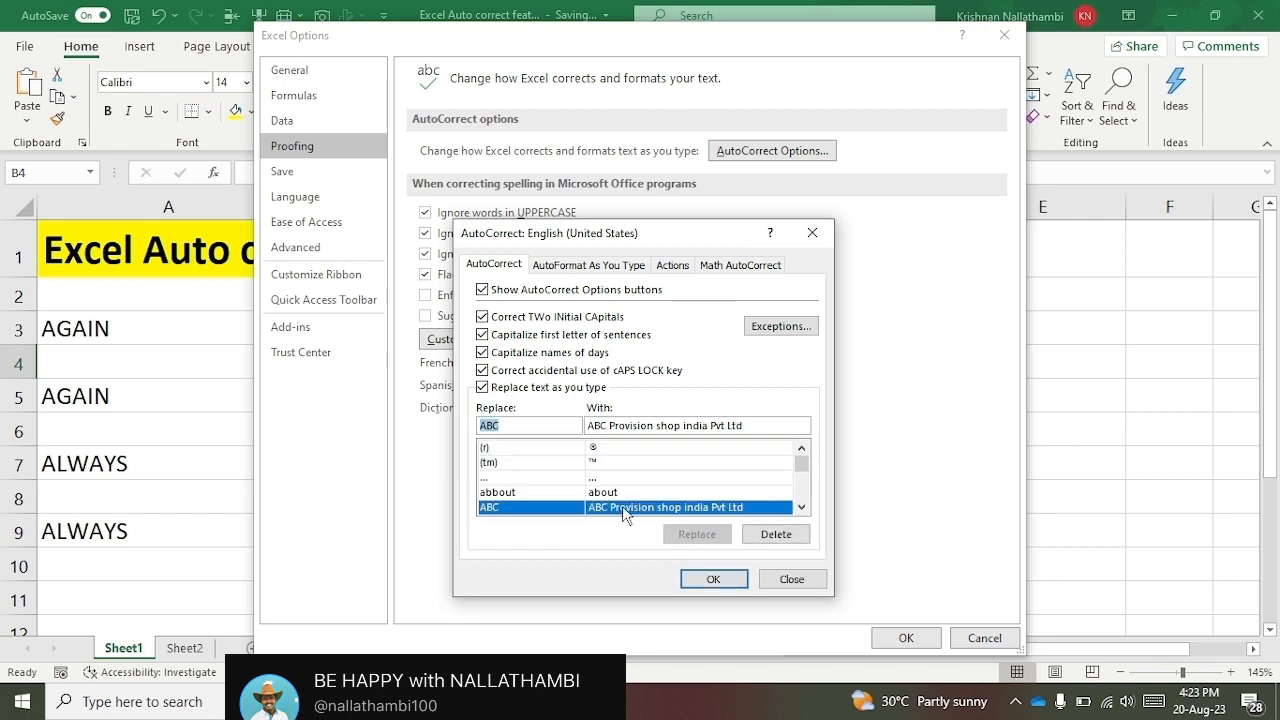
pyautogui.click(718, 580)
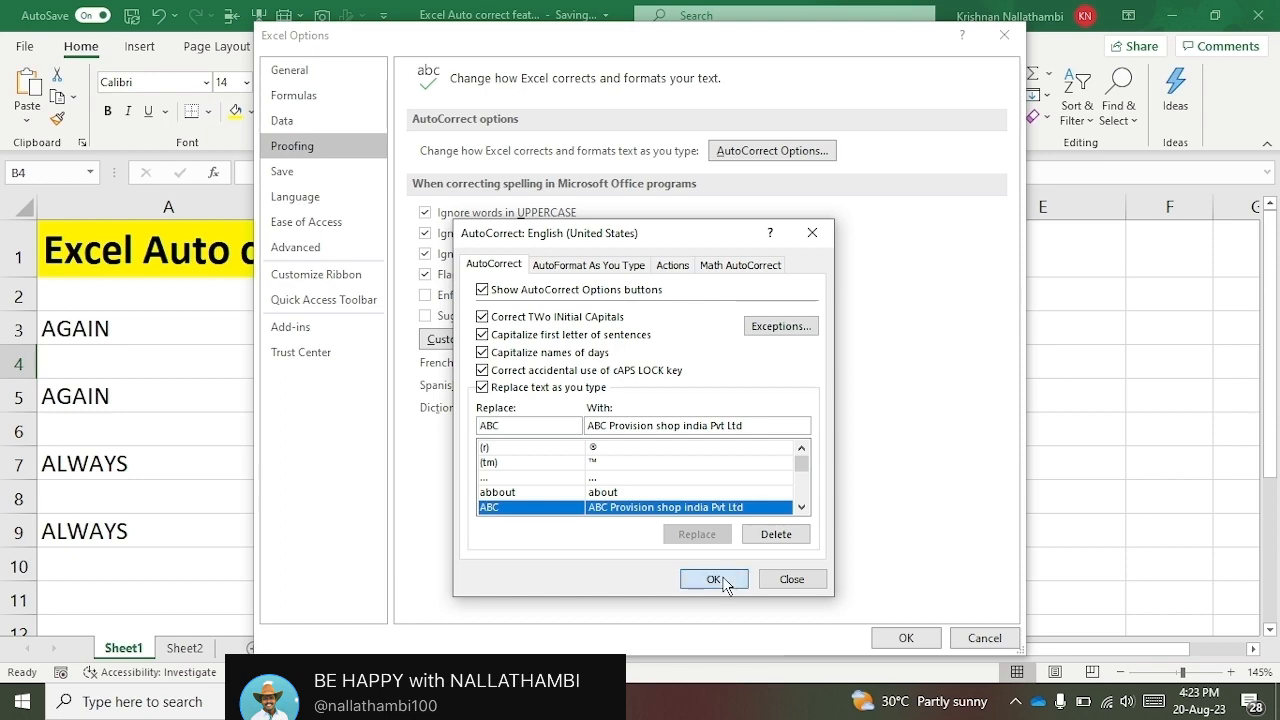
pyautogui.click(906, 638)
# Clear the test words below the title in column A and enter ABC in cell A8 to test the new AutoCorrect entry
pyautogui.moveTo(90, 328); pyautogui.dragTo(117, 554)
pyautogui.press('Delete')
pyautogui.click(121, 483)
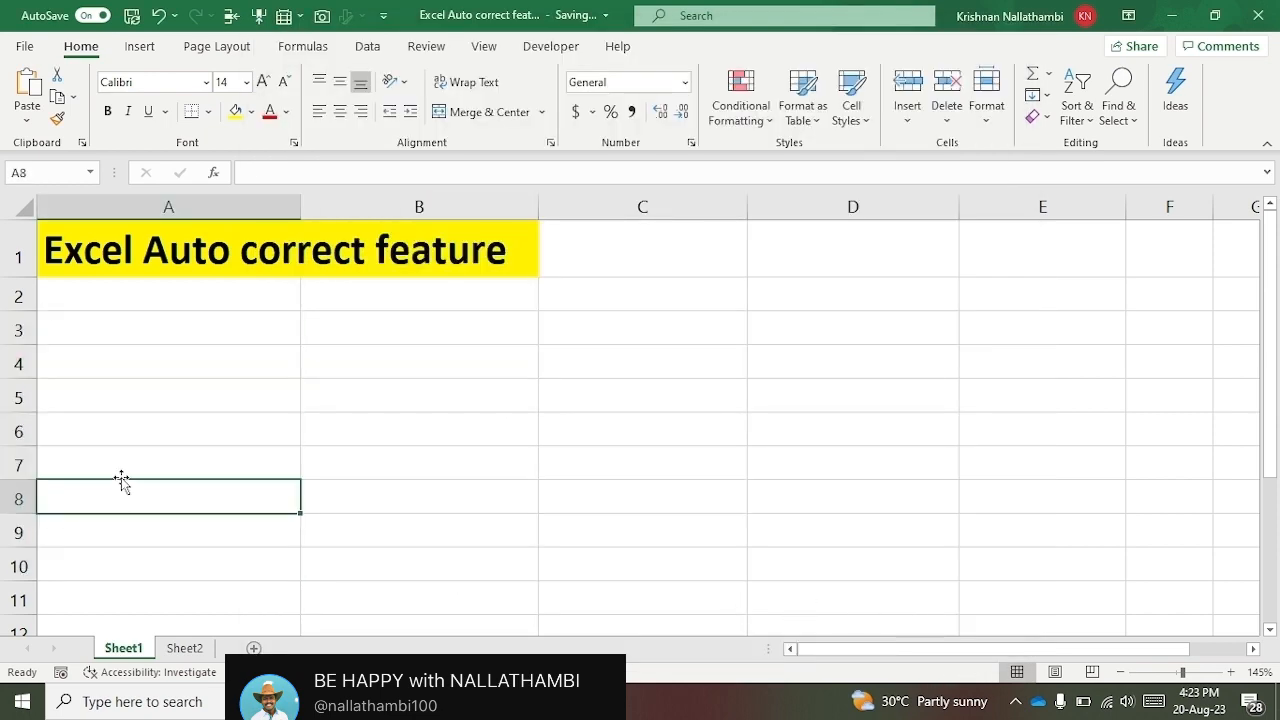
pyautogui.write('AB')
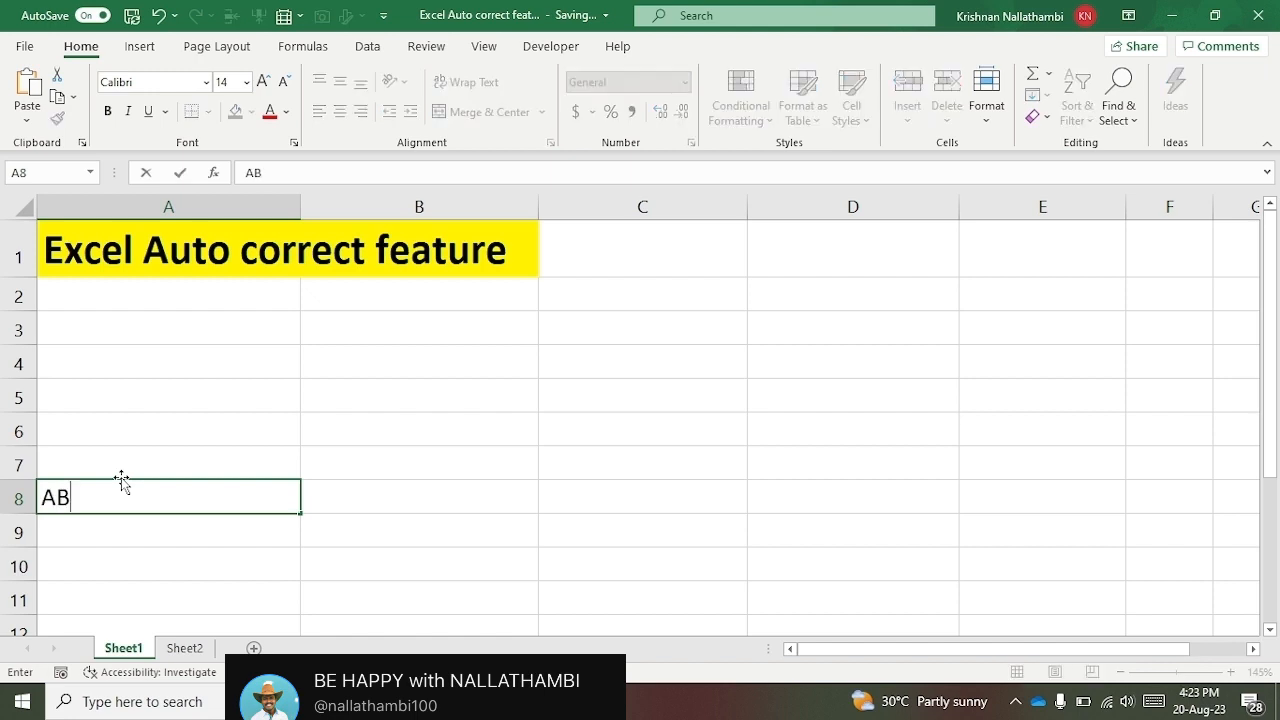
pyautogui.write('C')
pyautogui.press('Return')
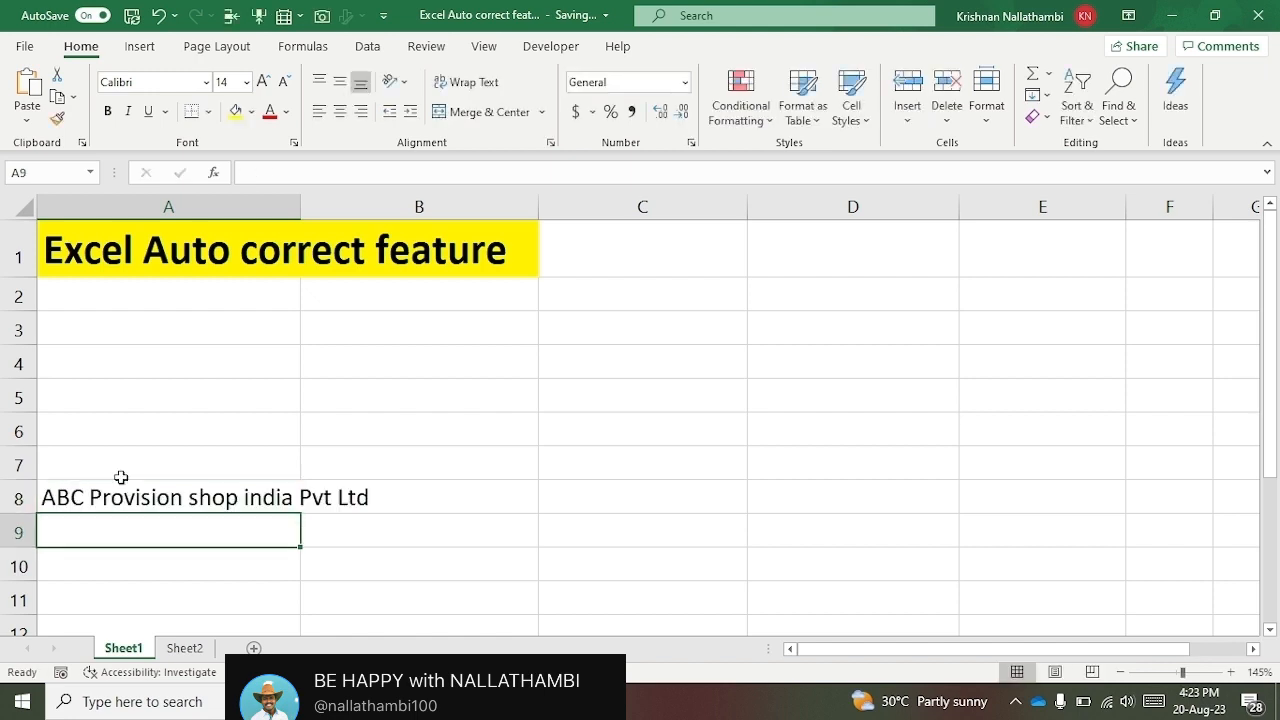
# Enter the abbreviation ABC in cell A3 to test the custom AutoCorrect entry again
pyautogui.click(120, 334)
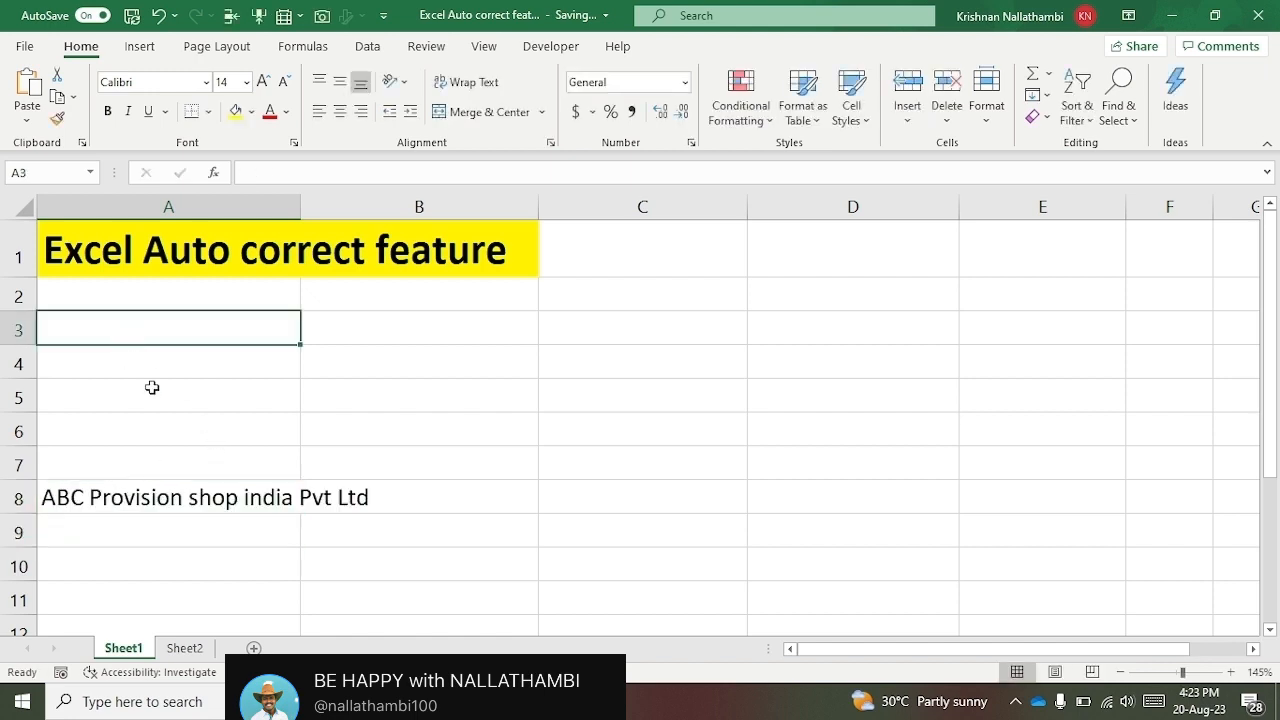
pyautogui.write('ABC')
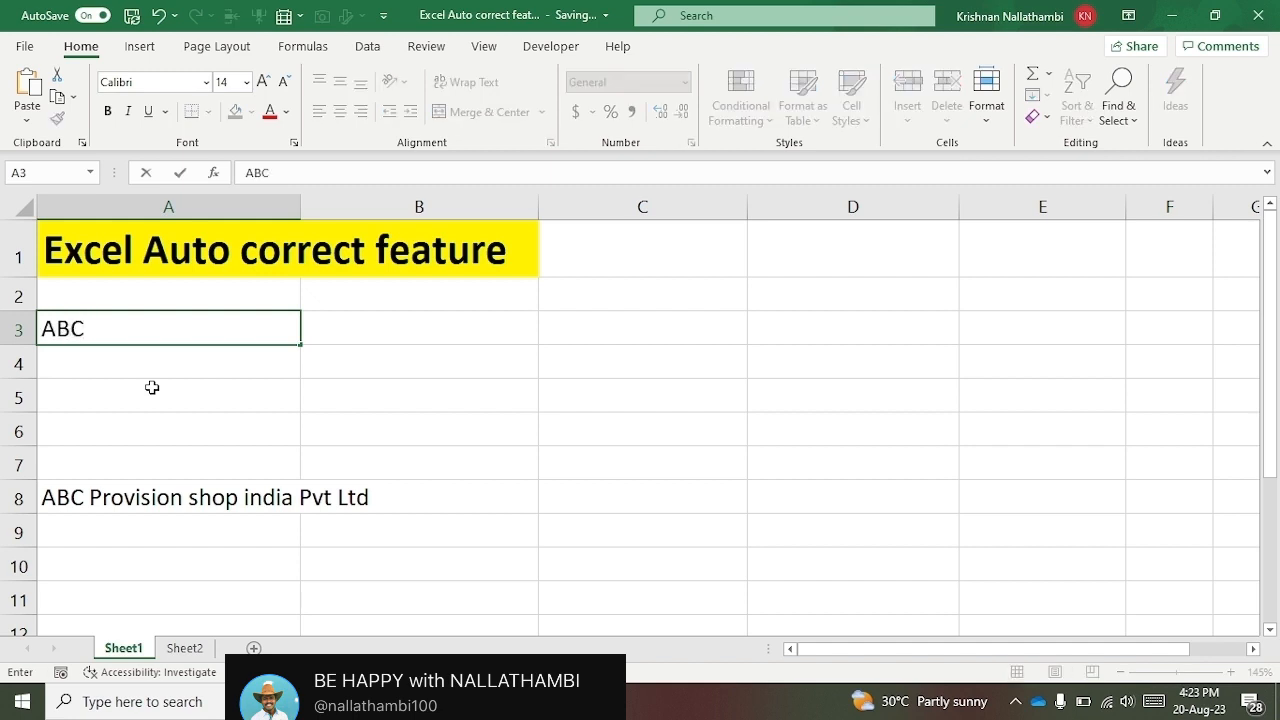
pyautogui.press('Return')
pyautogui.click(143, 428)
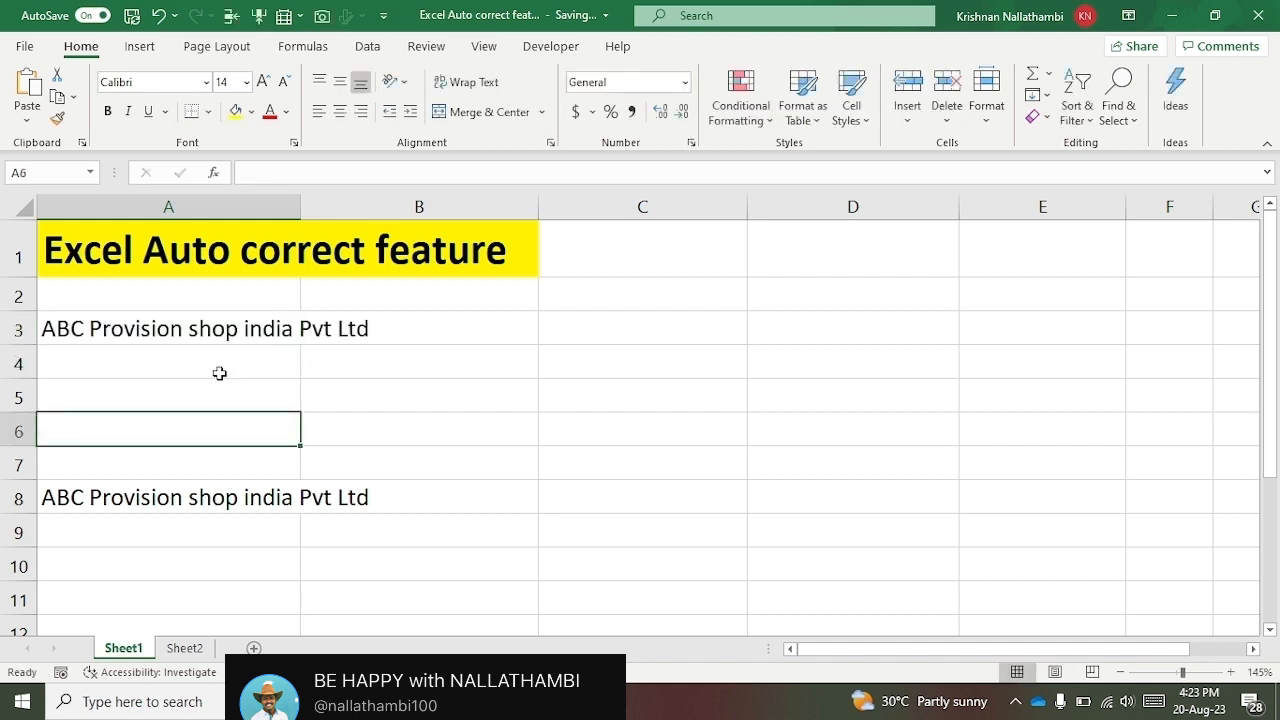